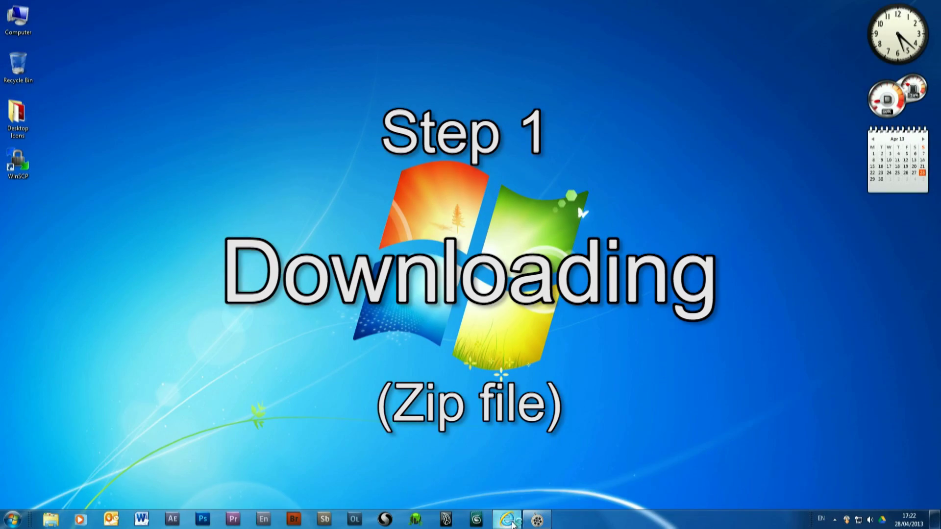
# Open Internet Explorer, search Google for "super repo" and open the Get Started page of SuperRepo.org
pyautogui.click(508, 520)
pyautogui.click(418, 185)
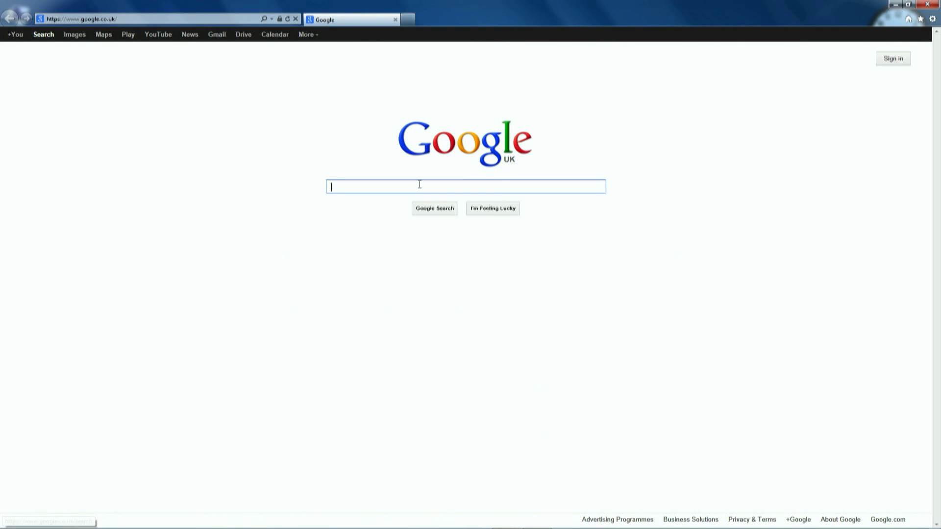
pyautogui.write('super')
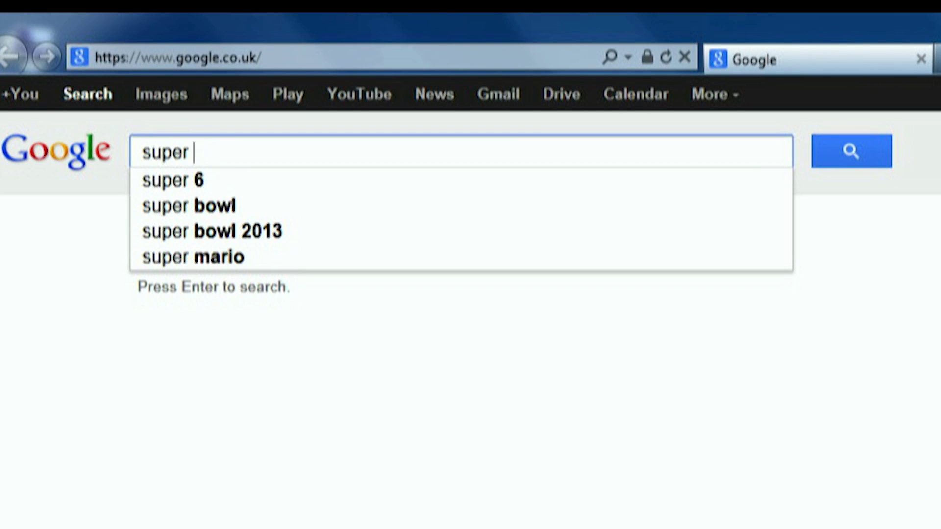
pyautogui.write(' repo')
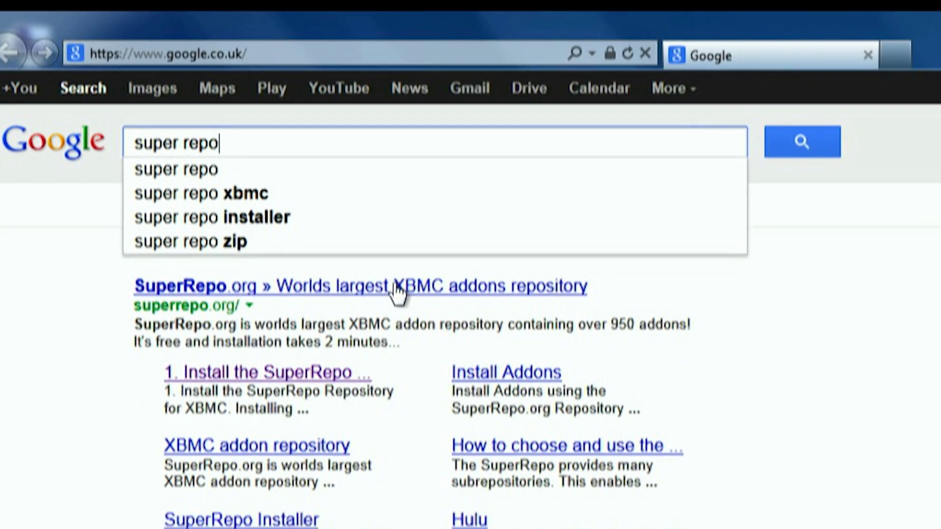
pyautogui.click(420, 309)
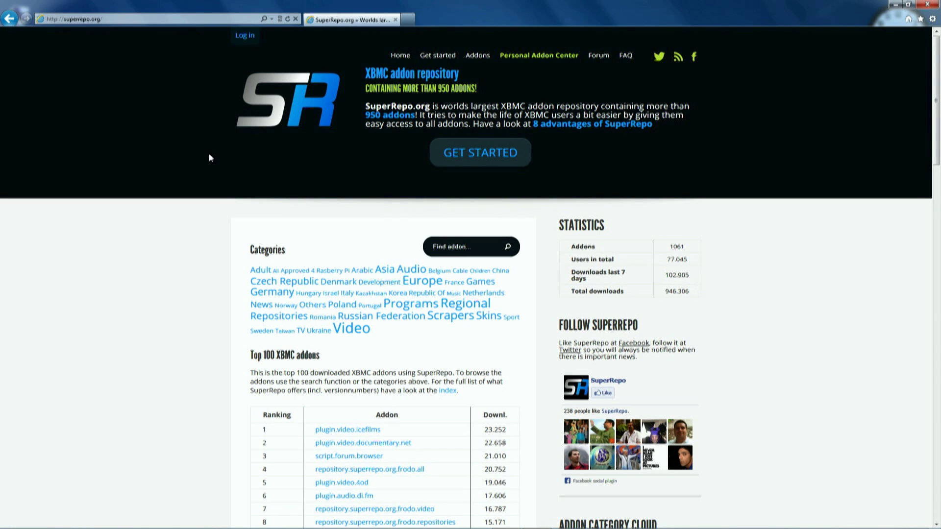
pyautogui.click(476, 155)
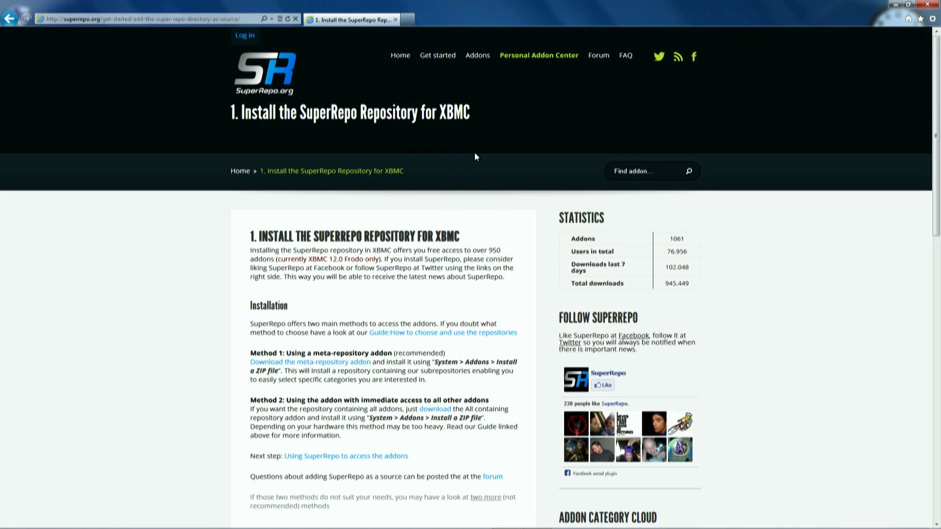
# Start saving the meta-repository addon download and create a folder named super on the C: drive for it
pyautogui.scroll(-2, 460, 152)
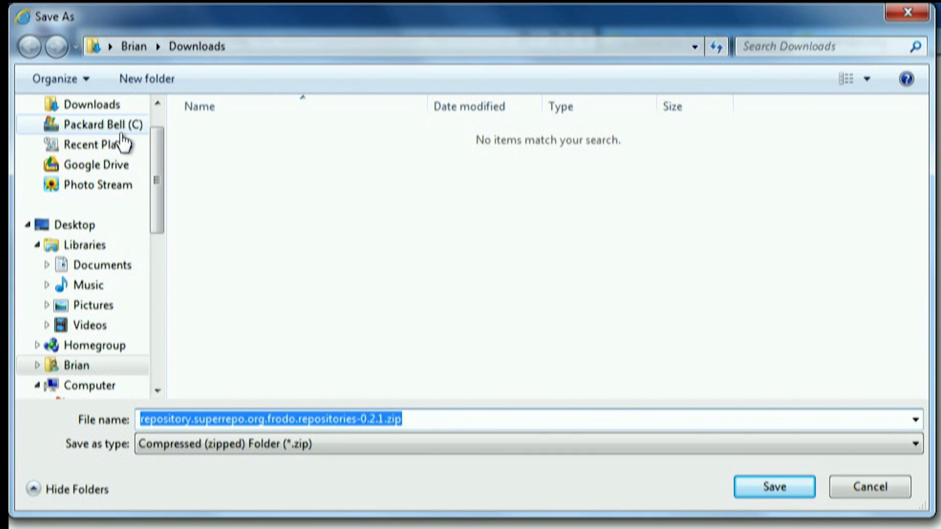
pyautogui.click(77, 87)
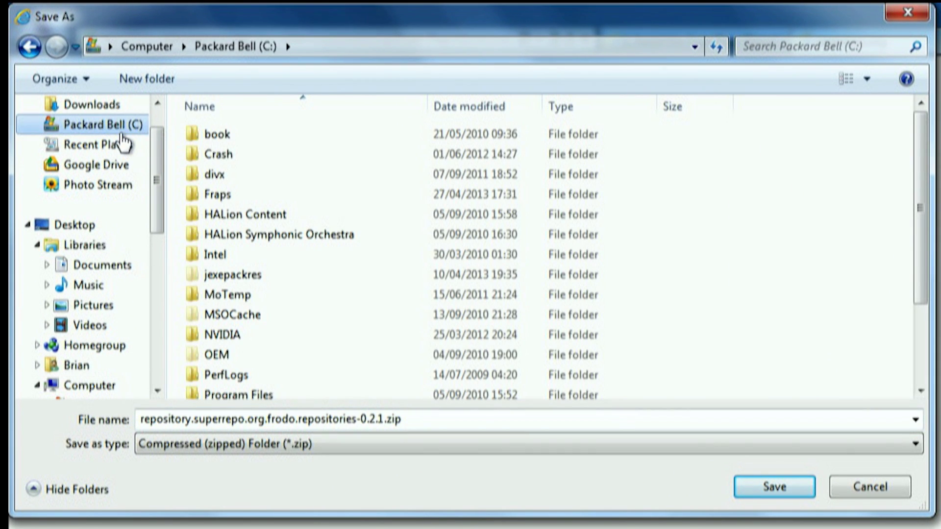
pyautogui.click(157, 86)
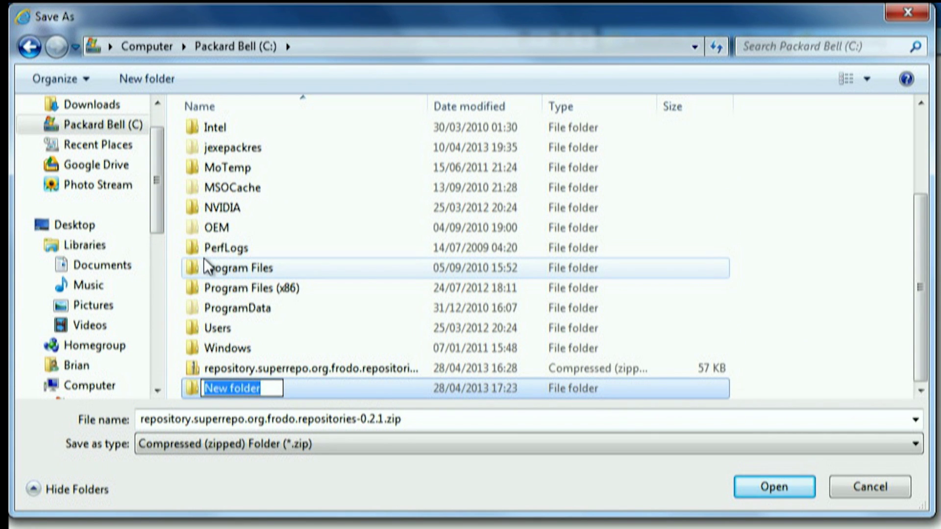
pyautogui.write('super')
pyautogui.click(272, 391)
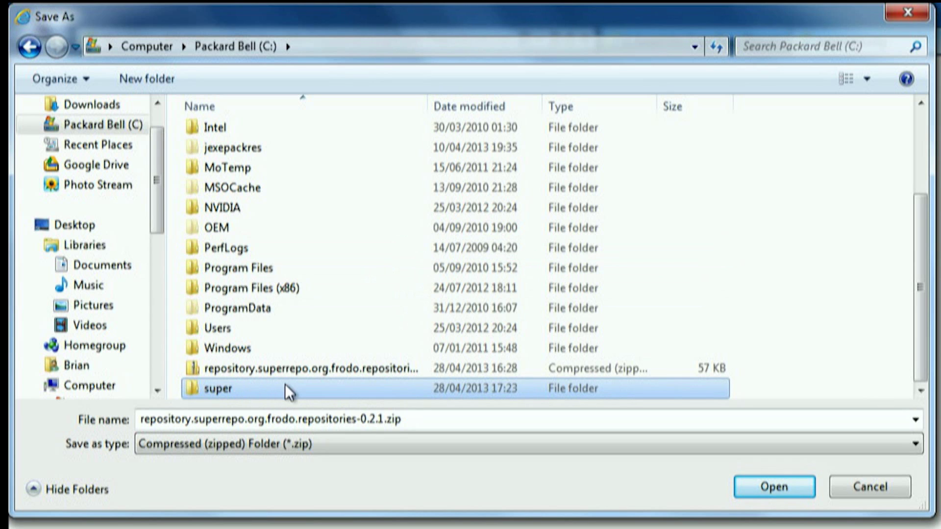
# Save repository.superrepo.org.frodo.repositories-0.2.1.zip in the super folder and check it in its containing folder
pyautogui.doubleClick(284, 385)
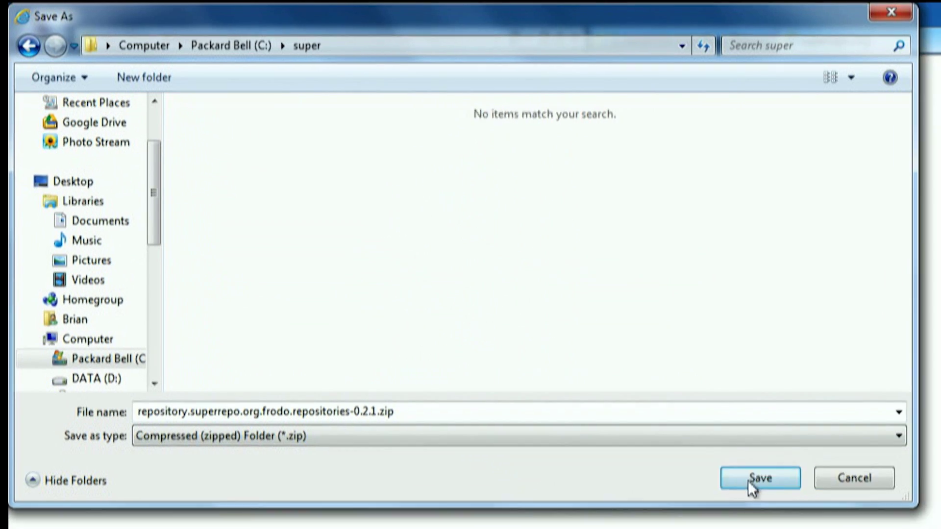
pyautogui.click(750, 484)
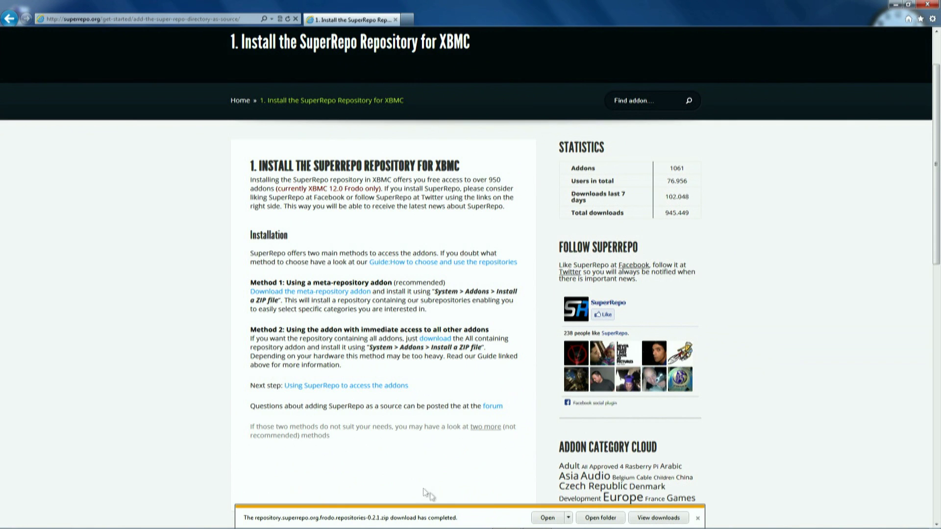
pyautogui.click(601, 519)
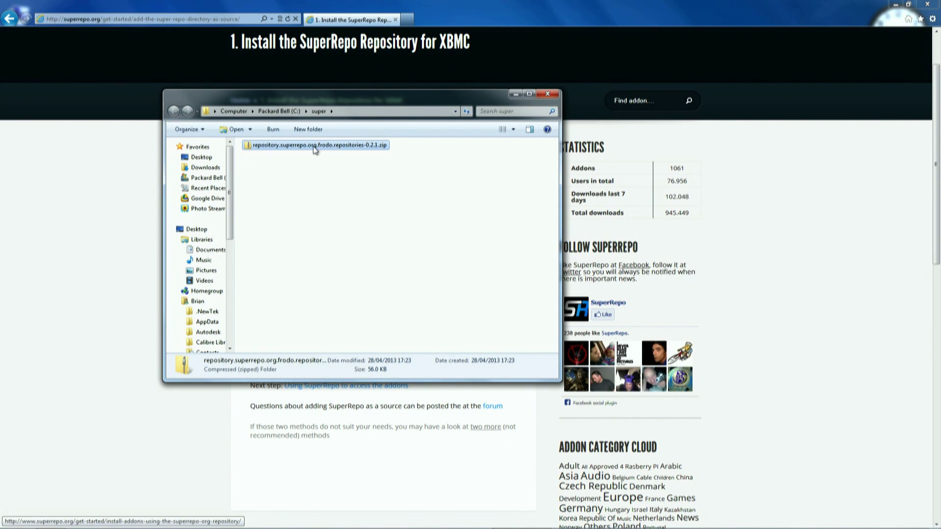
pyautogui.click(548, 94)
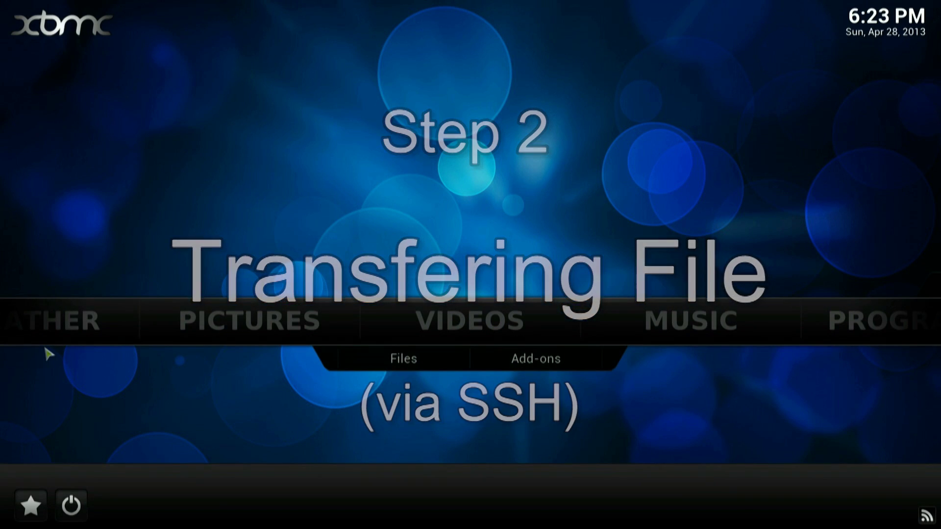
# Switch to XBMC and look up the device's IP address in the System info network details
pyautogui.press('Right')
pyautogui.press('Right')
pyautogui.press('Right')
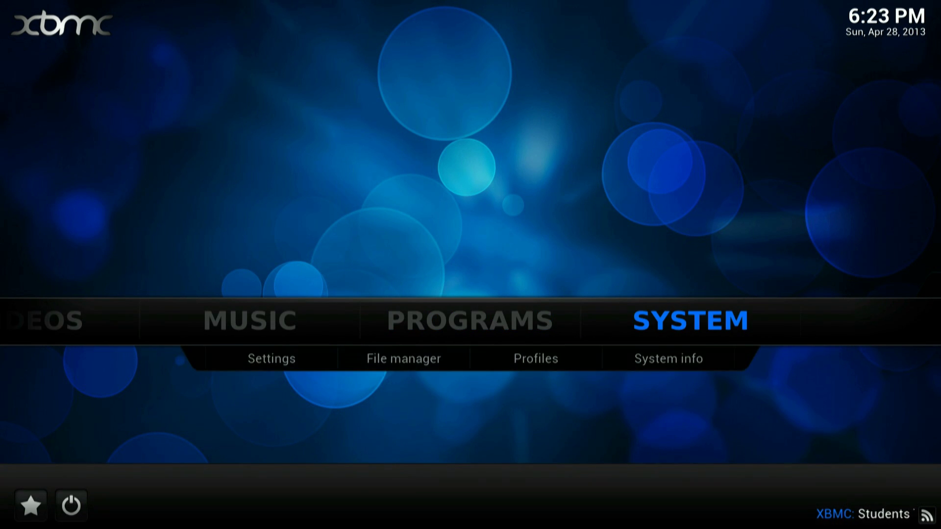
pyautogui.press('Down')
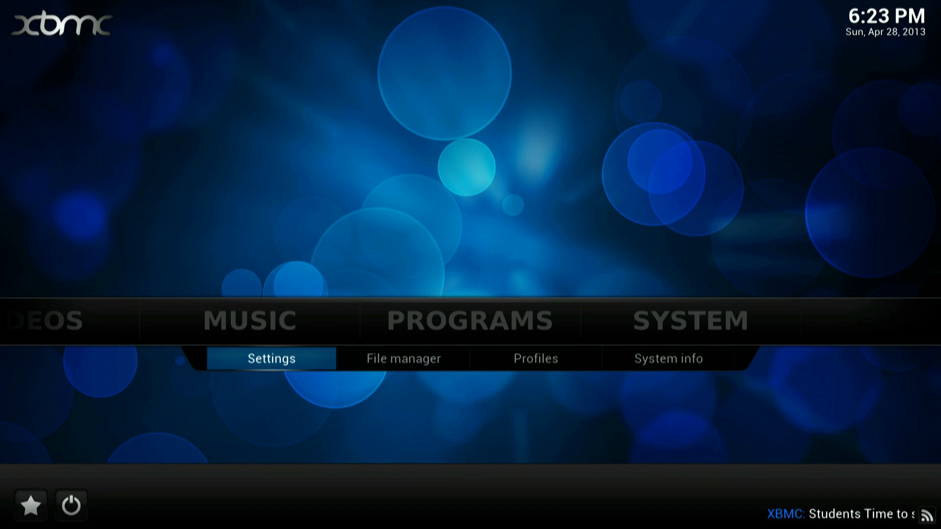
pyautogui.press('Right')
pyautogui.press('Right')
pyautogui.press('Right')
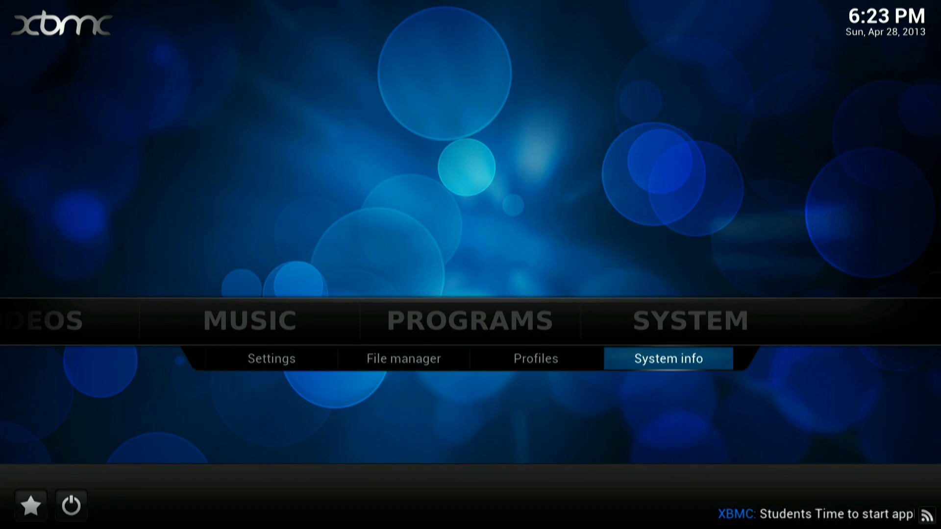
pyautogui.press('Return')
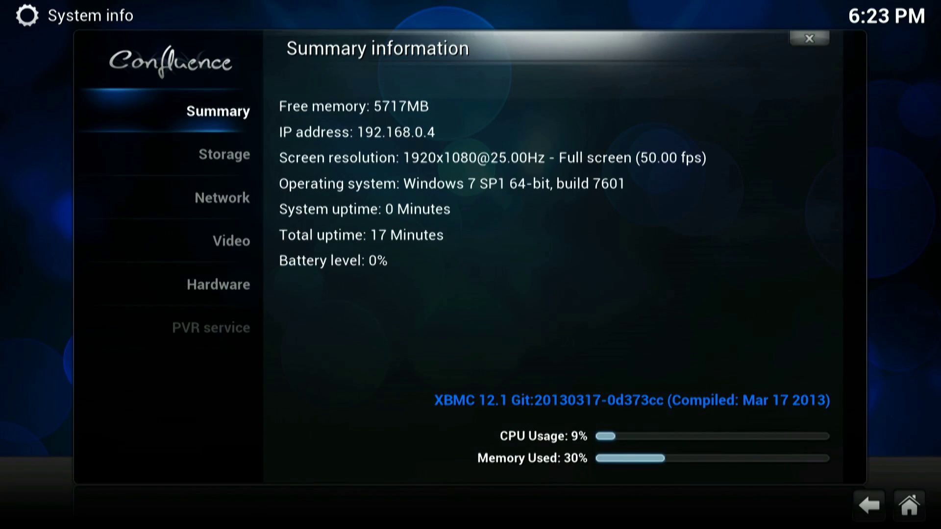
pyautogui.press('Down')
pyautogui.press('Down')
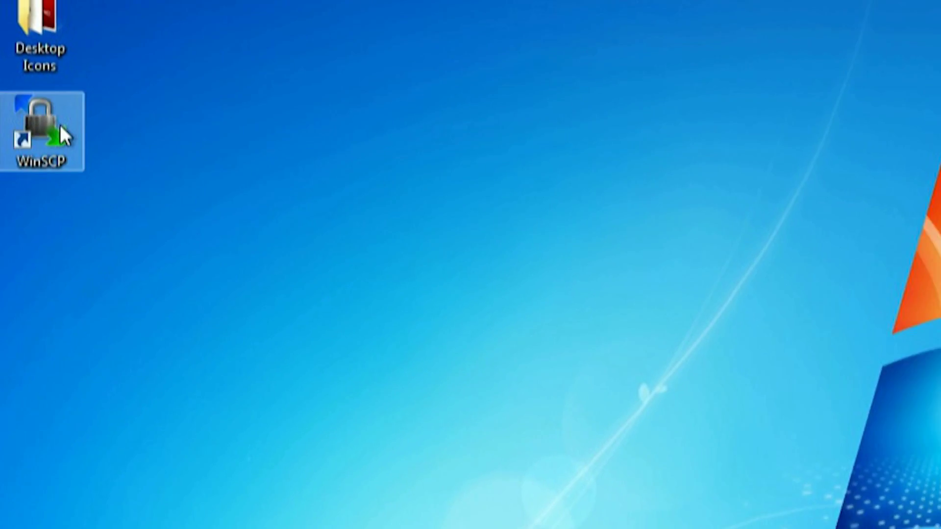
# Launch WinSCP and log in to host 192.168.0.4 as root with the account password
pyautogui.doubleClick(59, 125)
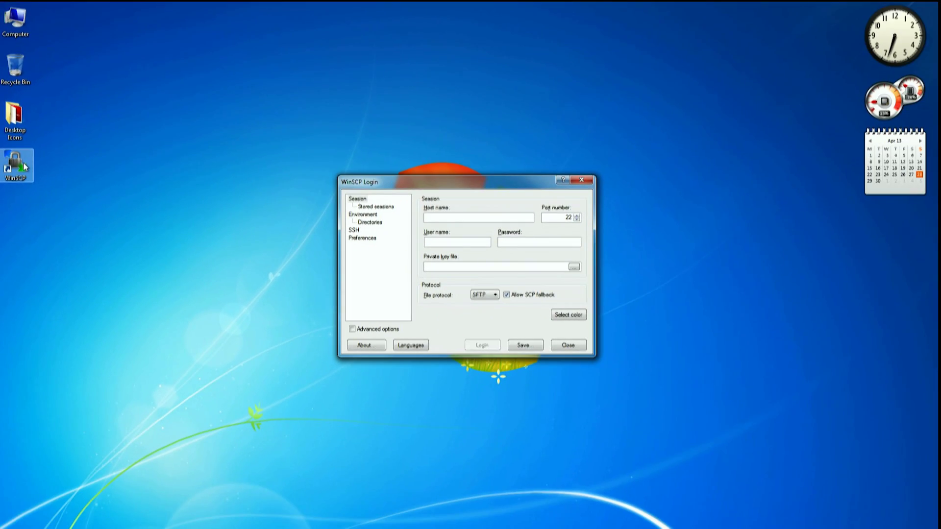
pyautogui.write('192.')
pyautogui.write('168.0.4')
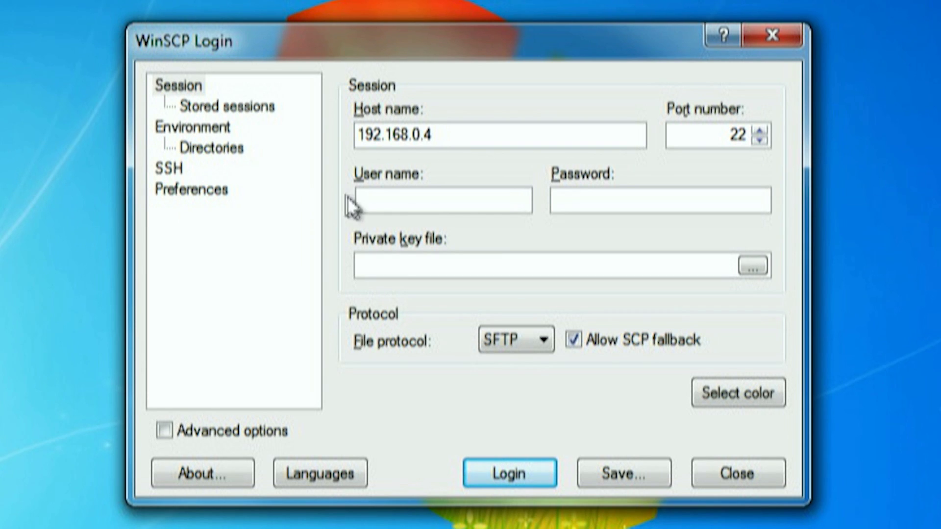
pyautogui.click(378, 201)
pyautogui.write('root')
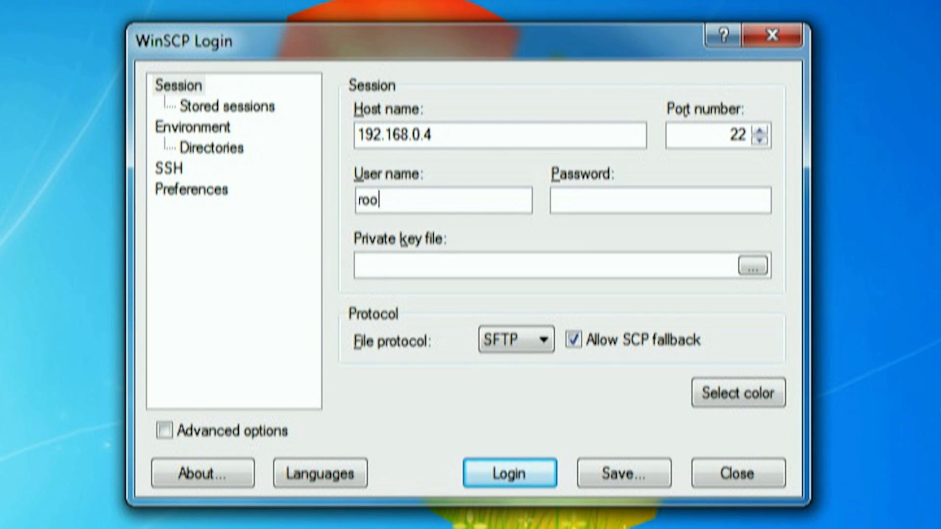
pyautogui.click(689, 202)
pyautogui.write('••••••')
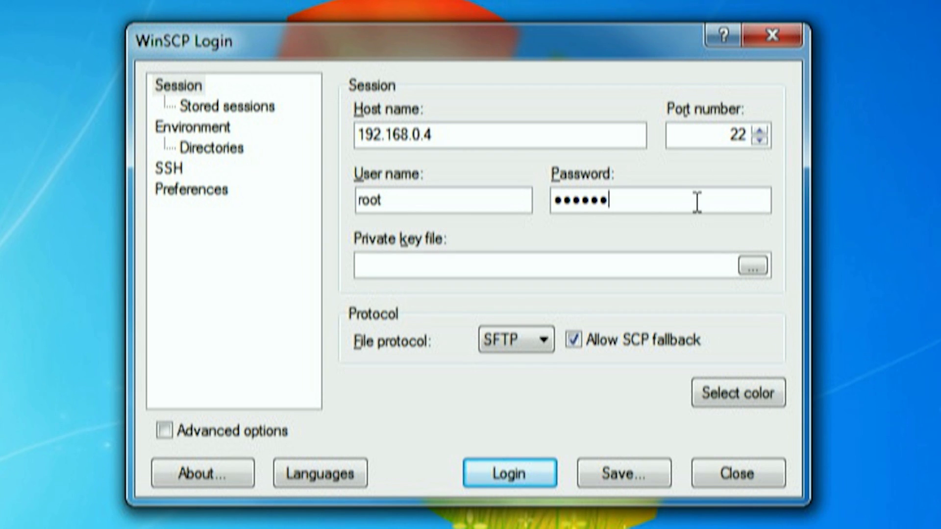
pyautogui.click(534, 474)
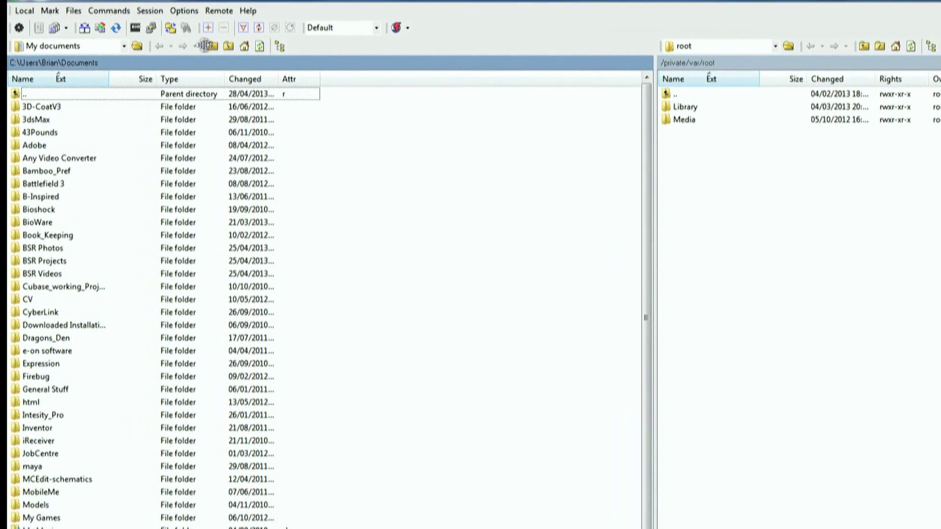
# Browse the local side up to the C: root and open the super folder
pyautogui.click(211, 47)
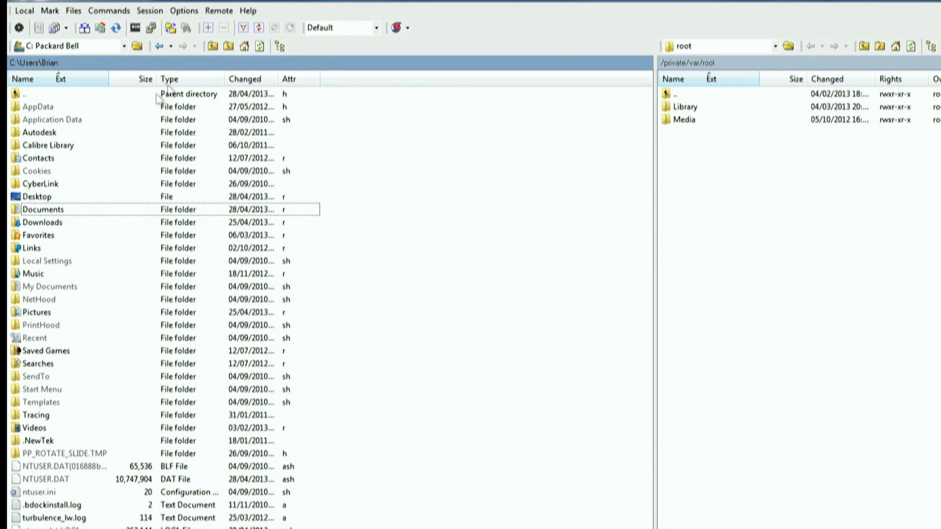
pyautogui.click(213, 47)
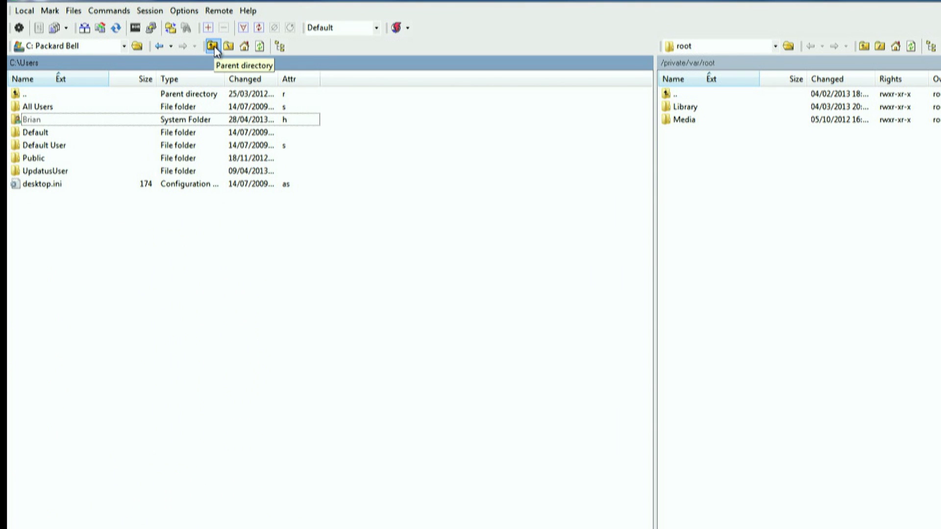
pyautogui.click(214, 47)
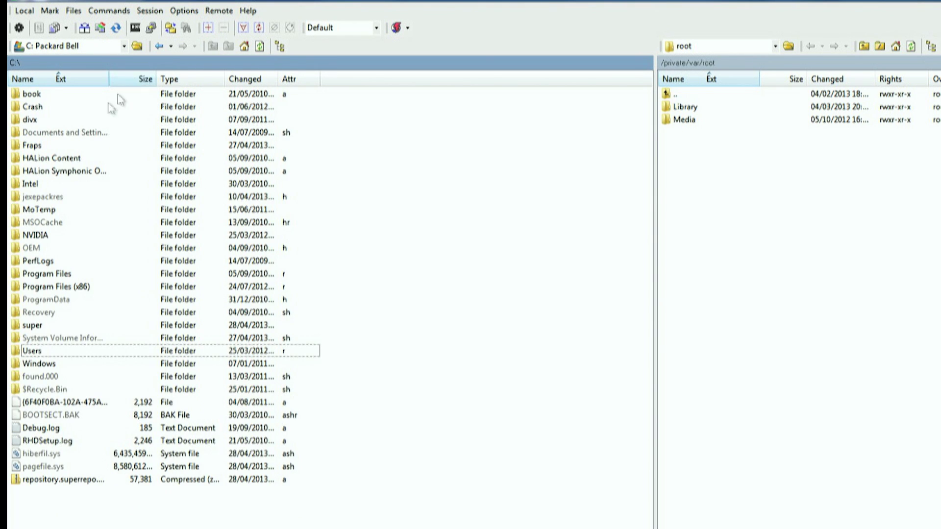
pyautogui.doubleClick(33, 326)
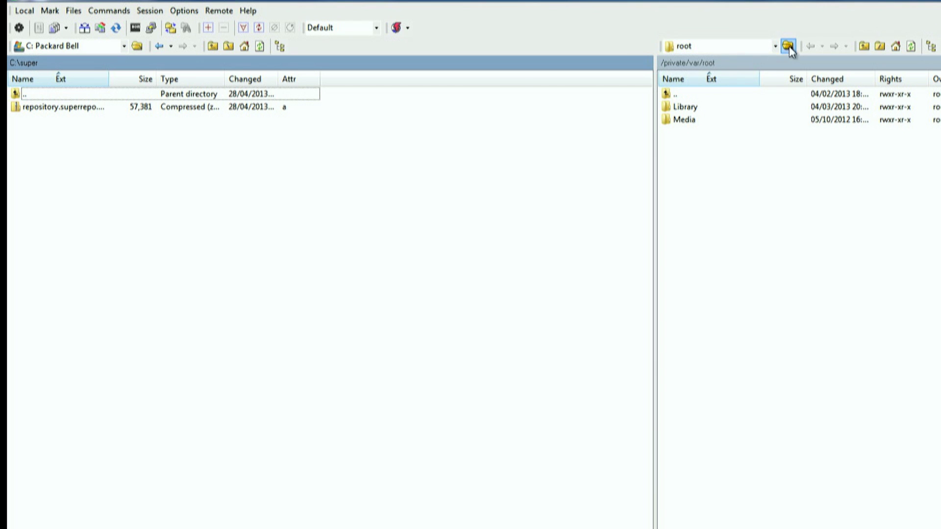
# Browse the remote side to the /private/var/mobile/Media folder
pyautogui.click(774, 46)
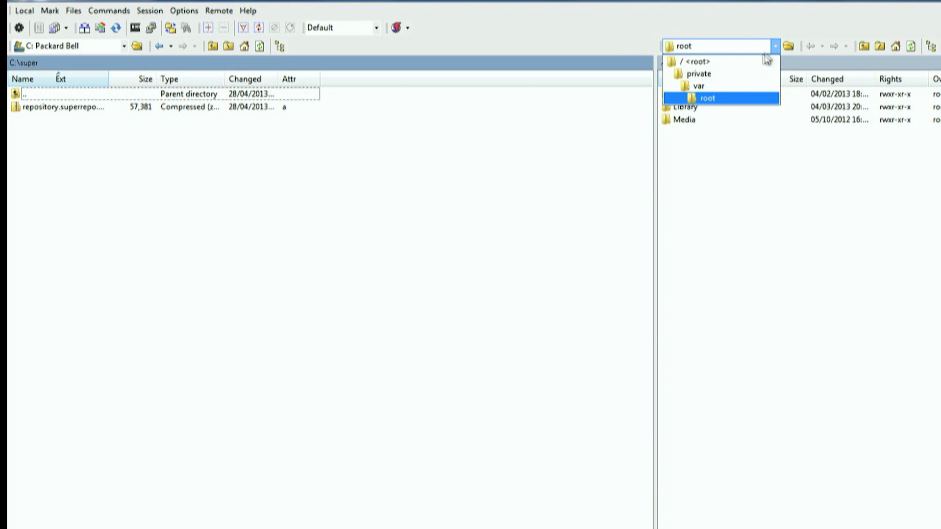
pyautogui.click(730, 86)
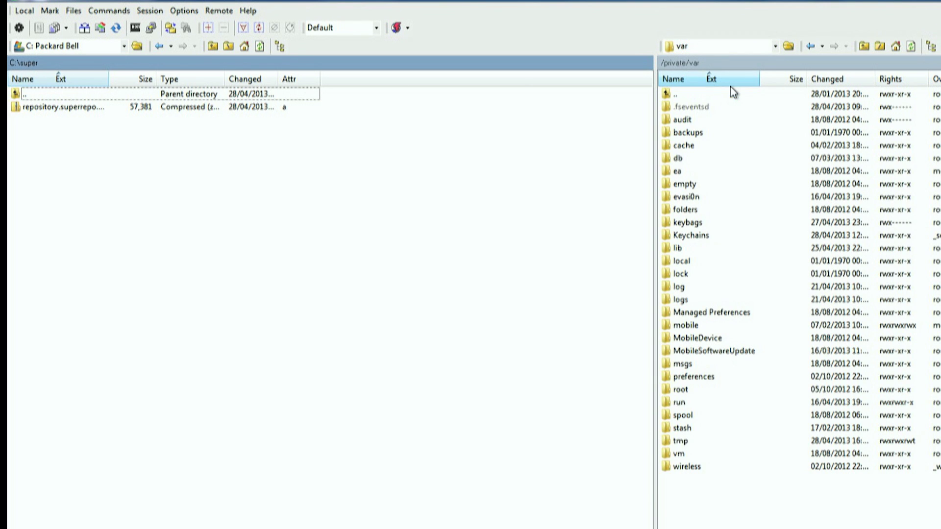
pyautogui.doubleClick(690, 326)
pyautogui.click(684, 165)
pyautogui.doubleClick(685, 165)
# Copy the SuperRepo repository zip from C:\super to the remote Media folder, overwriting the existing file
pyautogui.click(186, 109)
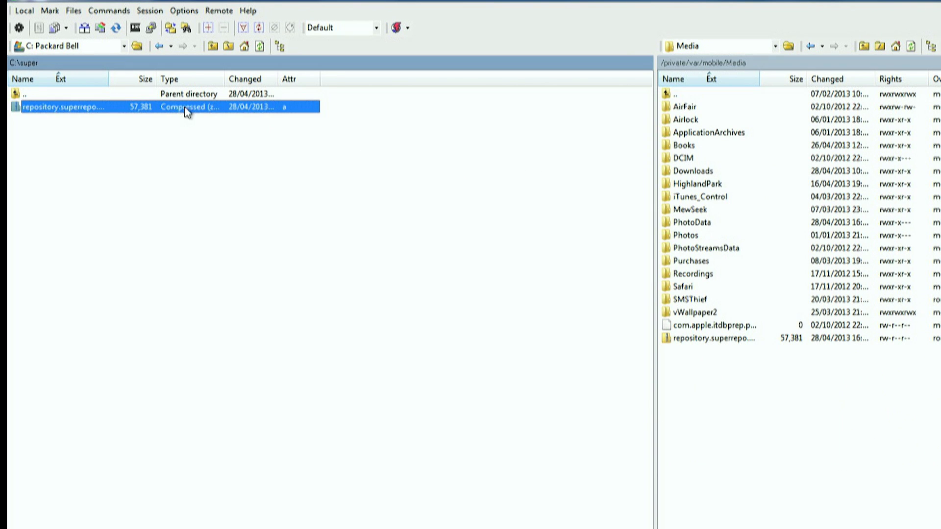
pyautogui.moveTo(187, 112); pyautogui.dragTo(869, 396)
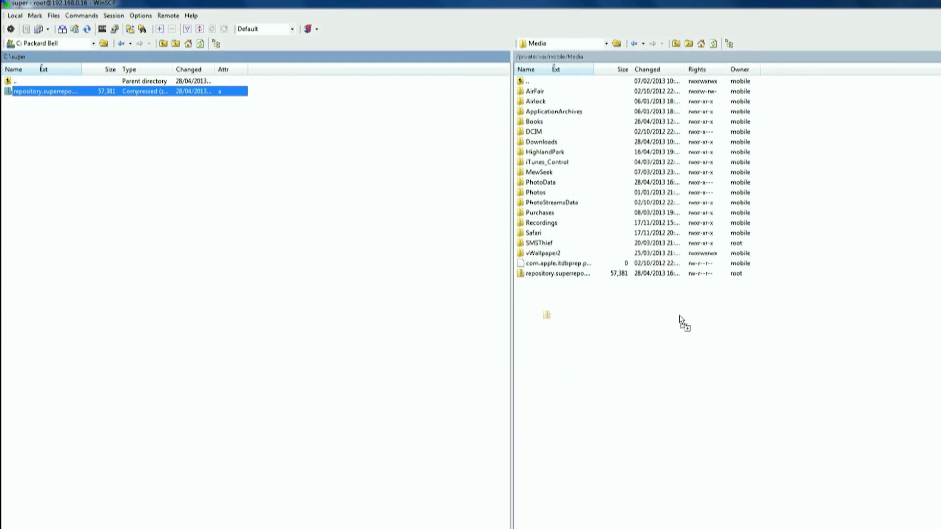
pyautogui.moveTo(681, 321); pyautogui.dragTo(680, 321)
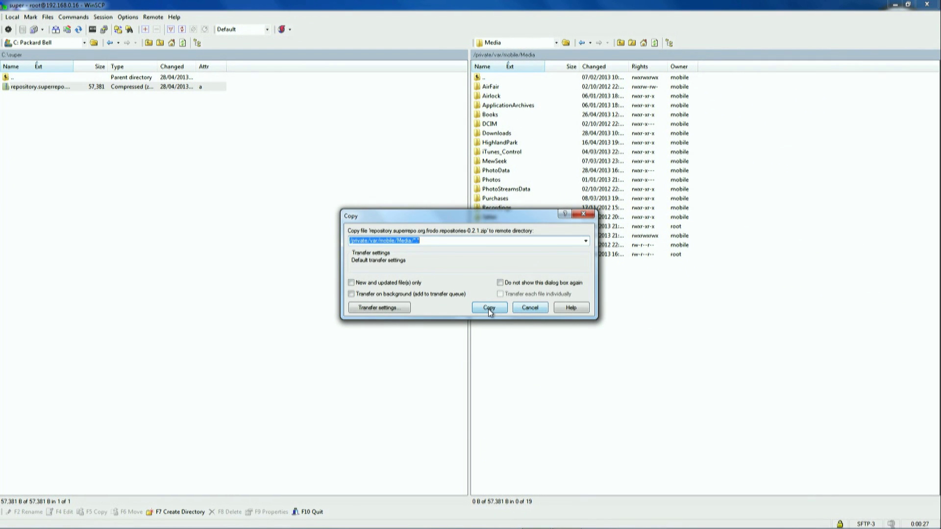
pyautogui.click(488, 308)
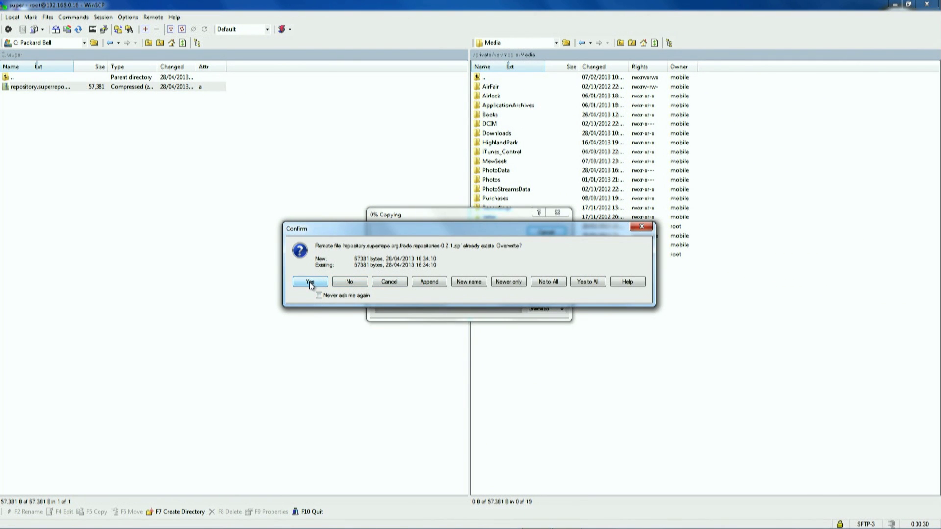
pyautogui.click(310, 282)
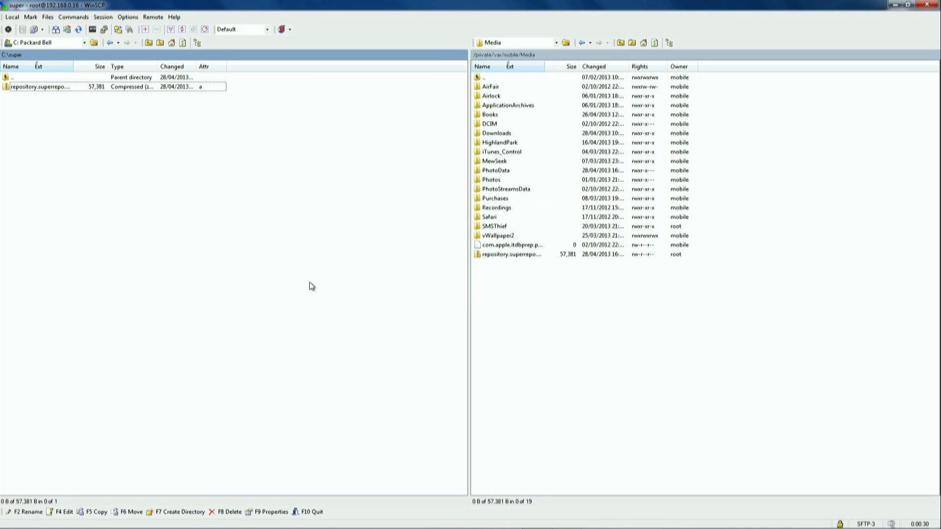
# Close WinSCP and confirm terminating the SSH session
pyautogui.click(927, 5)
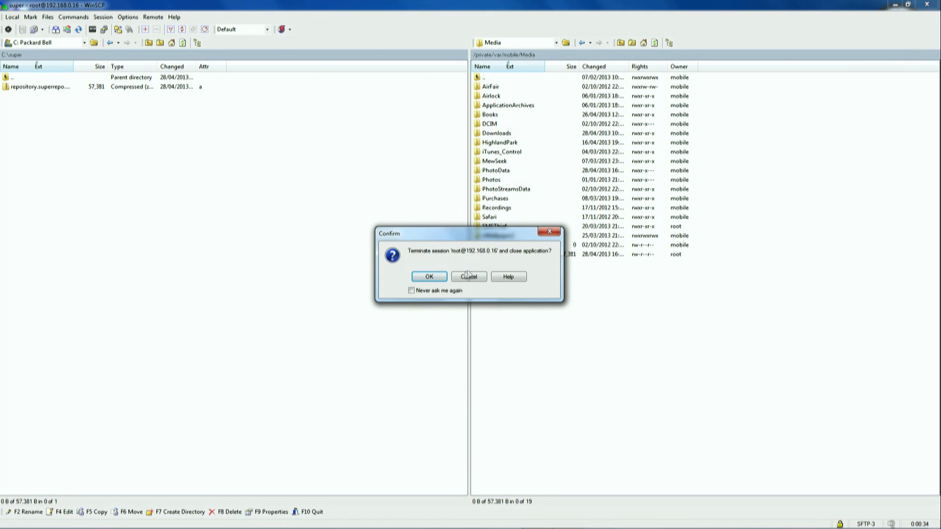
pyautogui.click(440, 278)
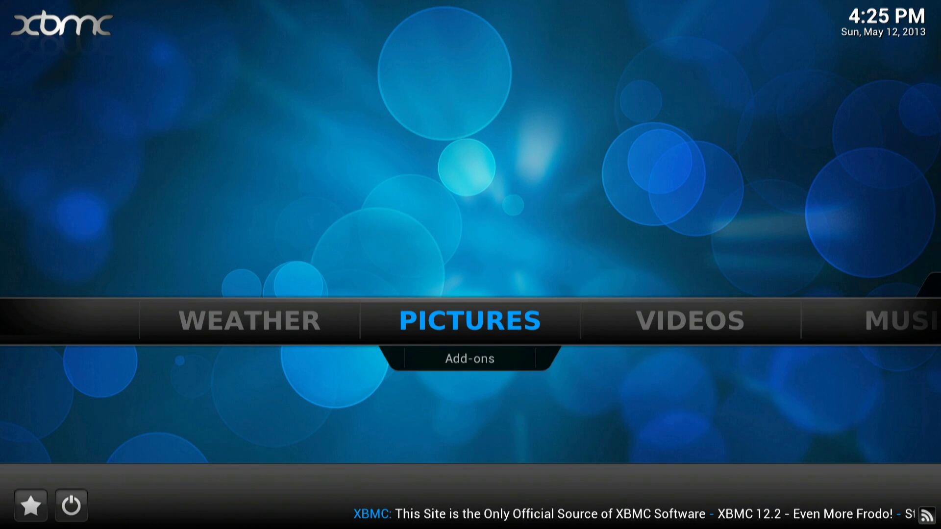
# Switch to XBMC and open the Add-ons section of the system settings
pyautogui.press('Right')
pyautogui.press('Right')
pyautogui.press('Right')
pyautogui.press('Right')
pyautogui.press('Down')
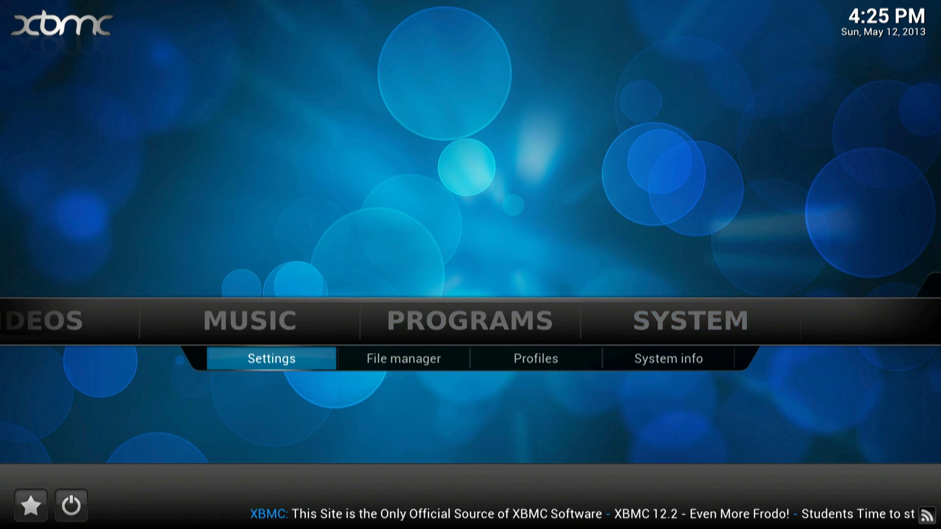
pyautogui.press('Return')
pyautogui.press('Down')
pyautogui.press('Down')
pyautogui.press('Down')
pyautogui.press('Down')
pyautogui.press('Down')
pyautogui.press('Down')
pyautogui.press('Return')
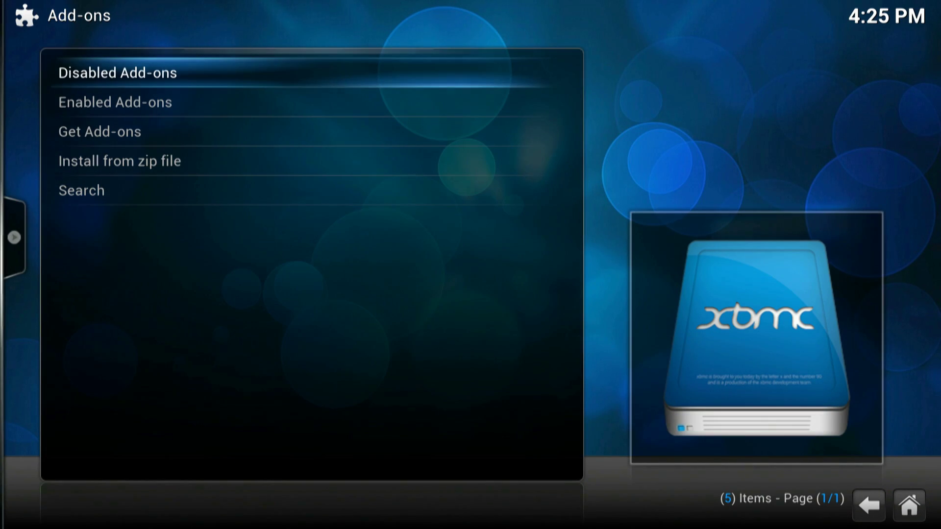
# Start an add-on installation from a zip file and open the C: (Packard Bell) drive
pyautogui.press('Down')
pyautogui.press('Down')
pyautogui.press('Down')
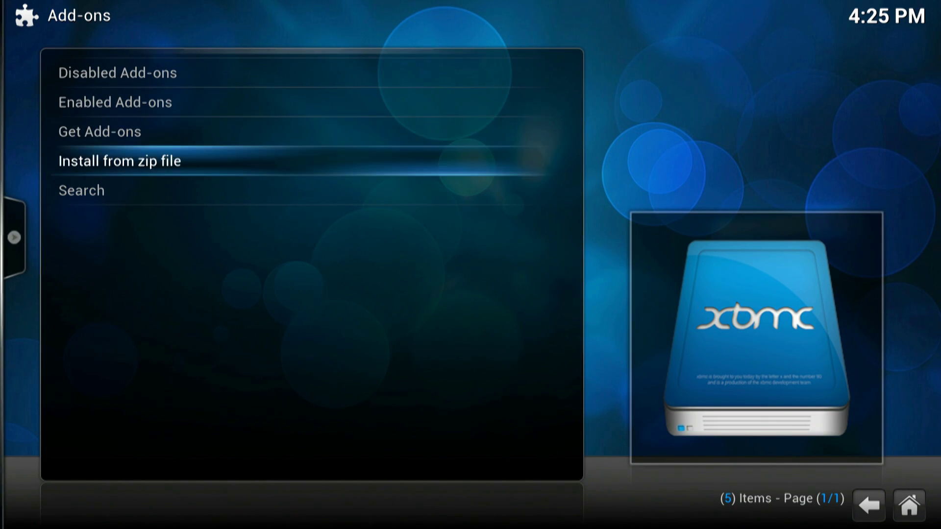
pyautogui.press('Return')
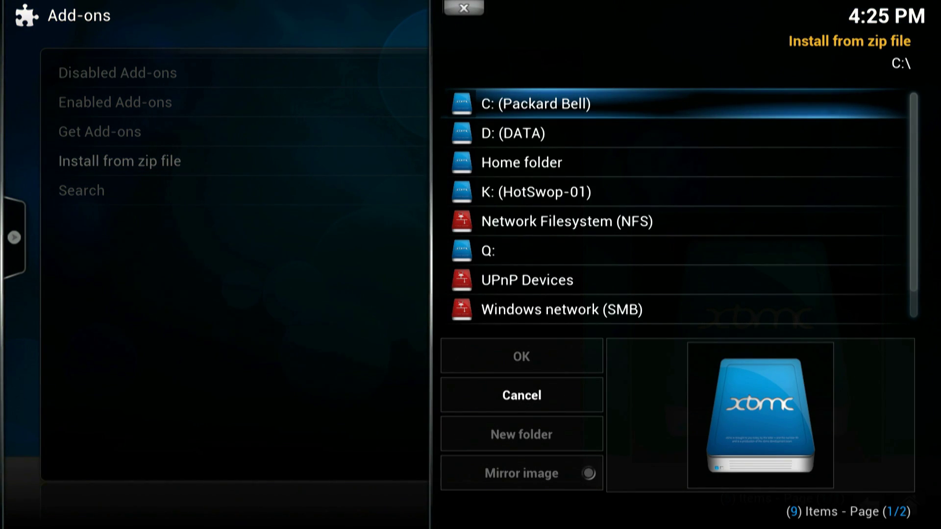
pyautogui.press('Return')
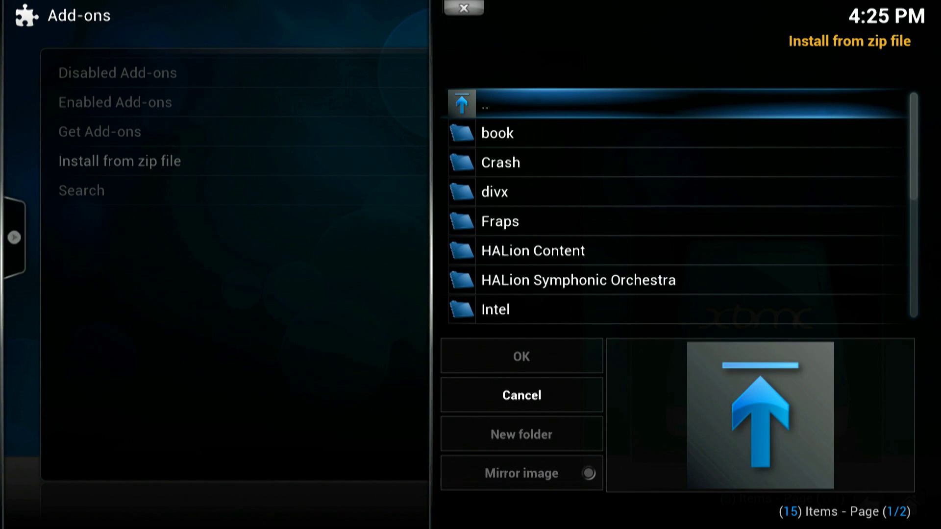
# Install repository.superrepo.org.frodo.repositories-0.2.1.zip from the super folder
pyautogui.press('Down')
pyautogui.press('Down')
pyautogui.press('Down')
pyautogui.press('Down')
pyautogui.press('Down')
pyautogui.press('Down')
pyautogui.press('Down')
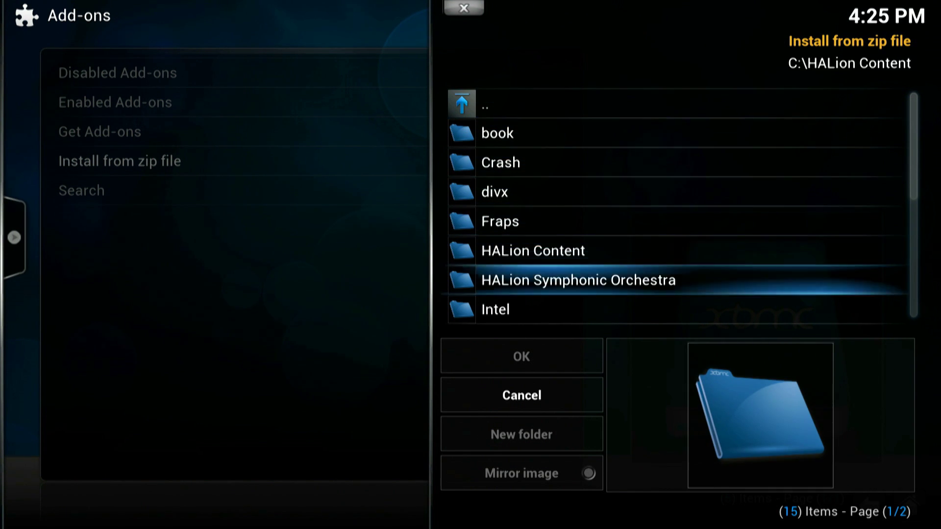
pyautogui.press('Down')
pyautogui.press('Down')
pyautogui.press('Down')
pyautogui.press('Down')
pyautogui.press('Down')
pyautogui.press('Down')
pyautogui.press('Down')
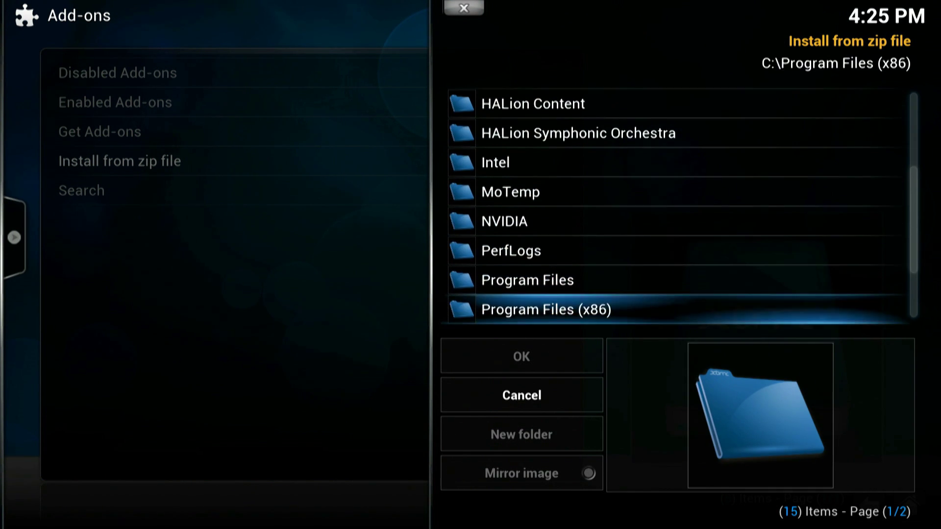
pyautogui.press('Up')
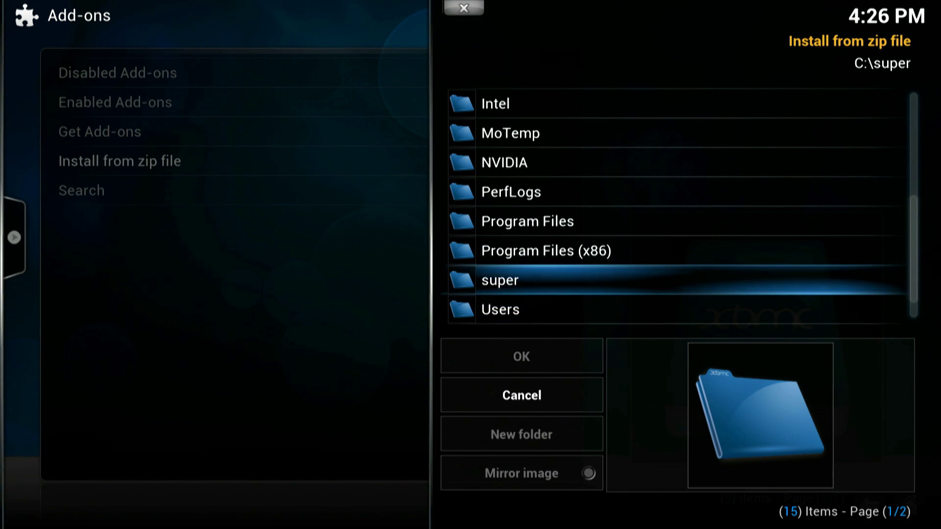
pyautogui.press('Return')
pyautogui.press('Down')
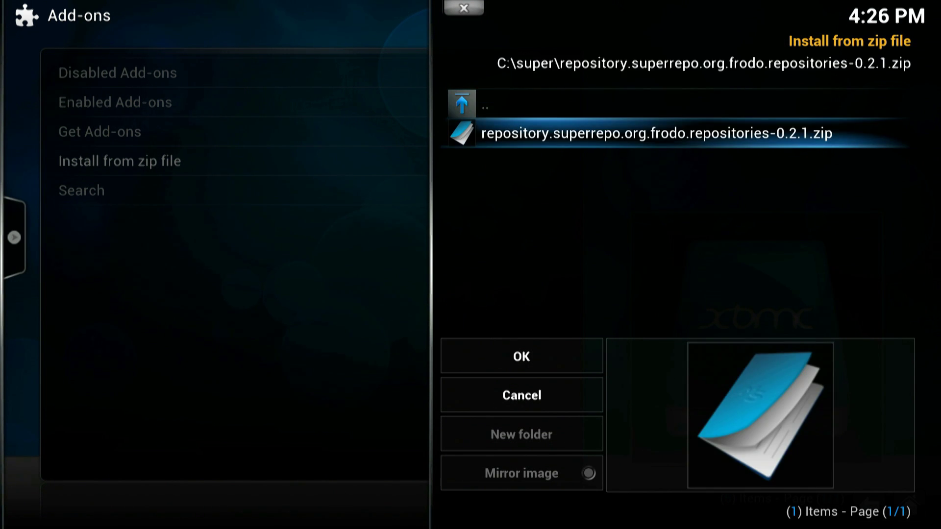
pyautogui.press('Return')
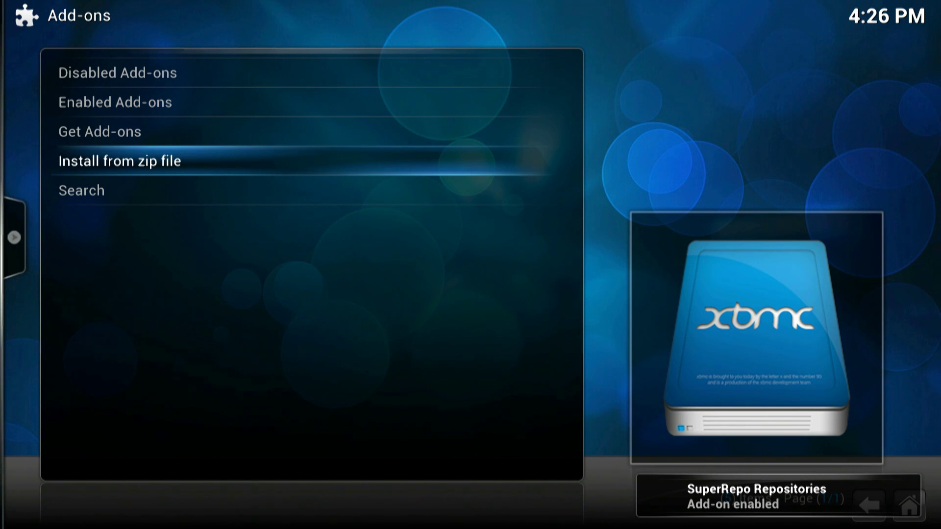
# Open the Add-on repository category of SuperRepo Repositories among the sources for getting add-ons
pyautogui.press('Up')
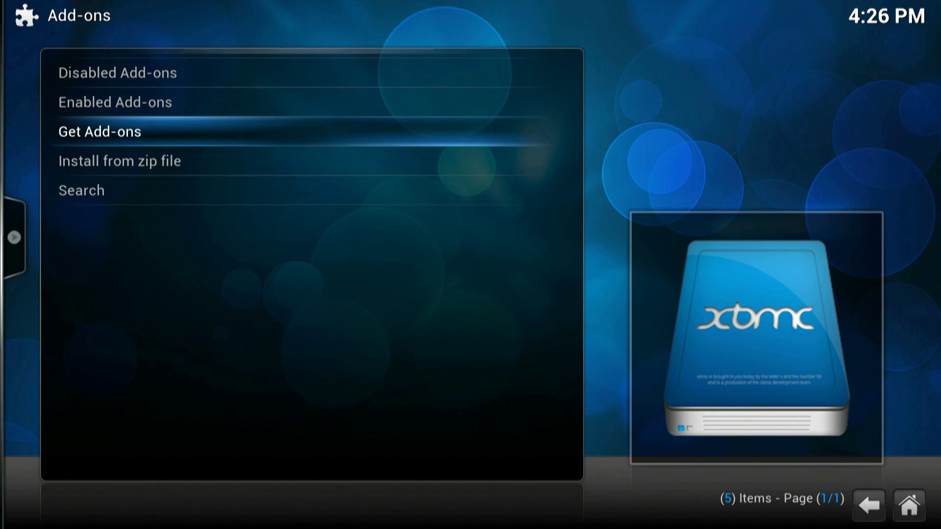
pyautogui.press('Return')
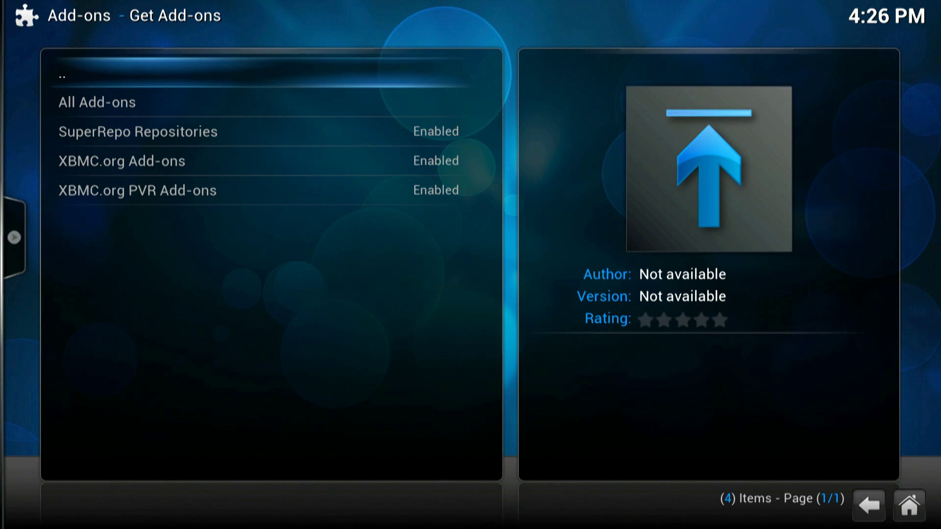
pyautogui.press('Down')
pyautogui.press('Down')
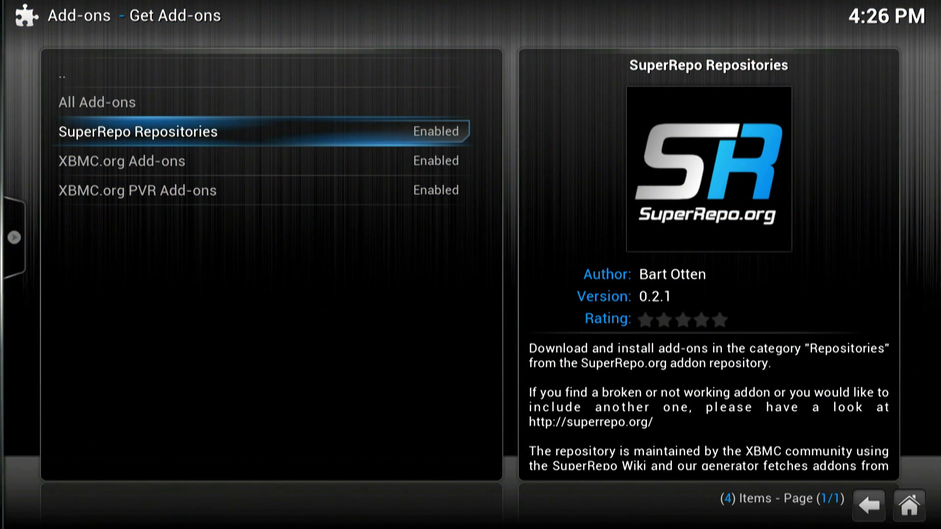
pyautogui.press('Return')
pyautogui.press('Down')
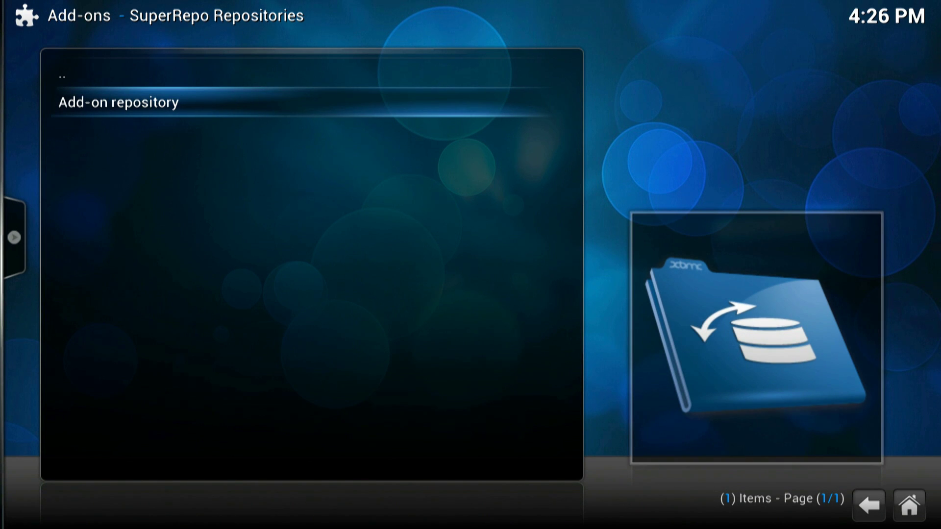
pyautogui.press('Return')
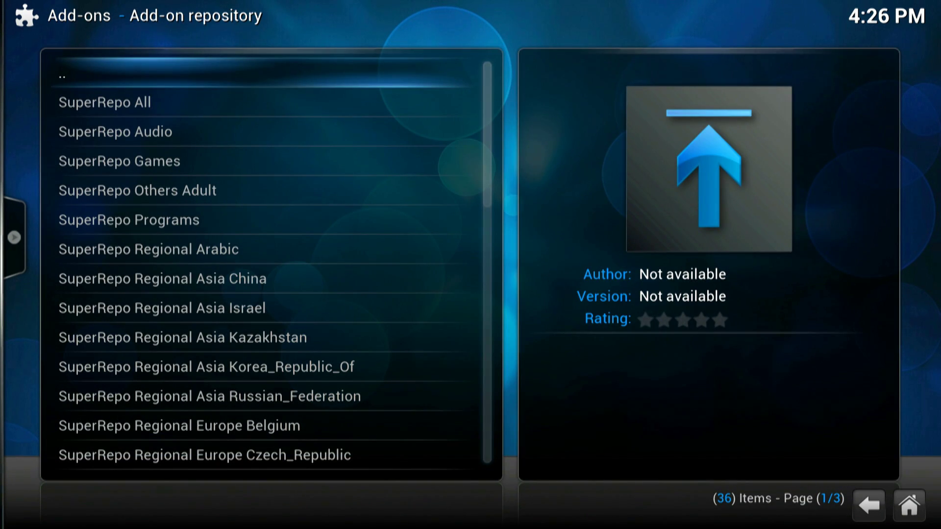
# Look through the list of SuperRepo category repositories, from SuperRepo All down to the video repositories
pyautogui.press('Down')
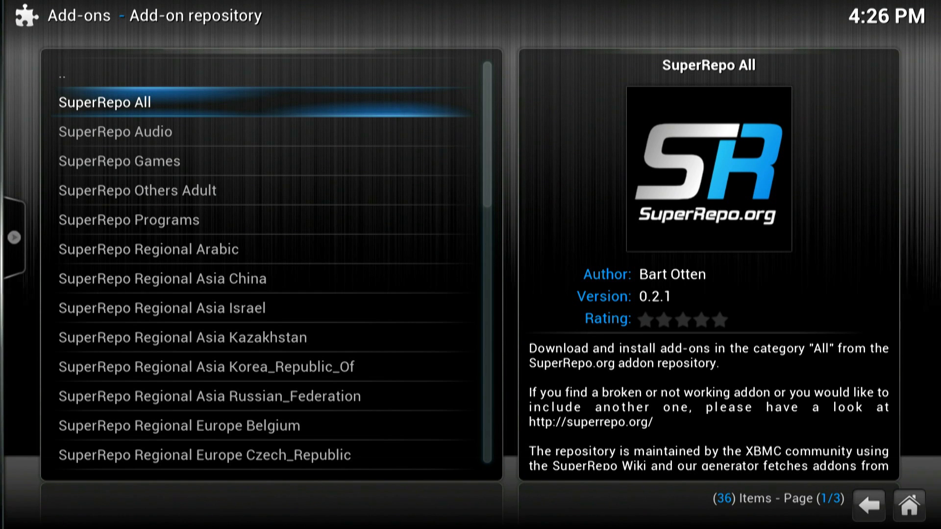
pyautogui.press('Down')
pyautogui.press('Down')
pyautogui.press('Down')
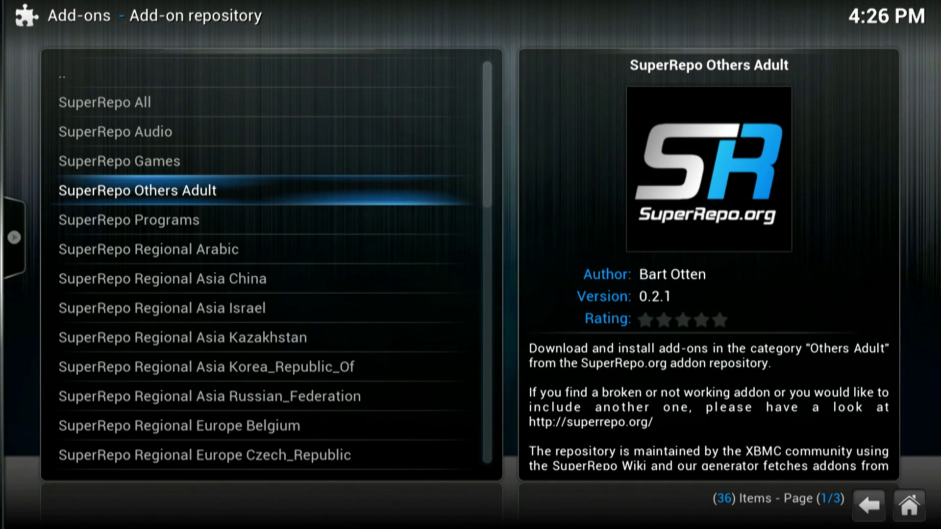
pyautogui.press('Down')
pyautogui.press('Down')
pyautogui.press('Down')
pyautogui.press('Down')
pyautogui.press('Down')
pyautogui.press('Down')
pyautogui.press('Down')
pyautogui.press('Down')
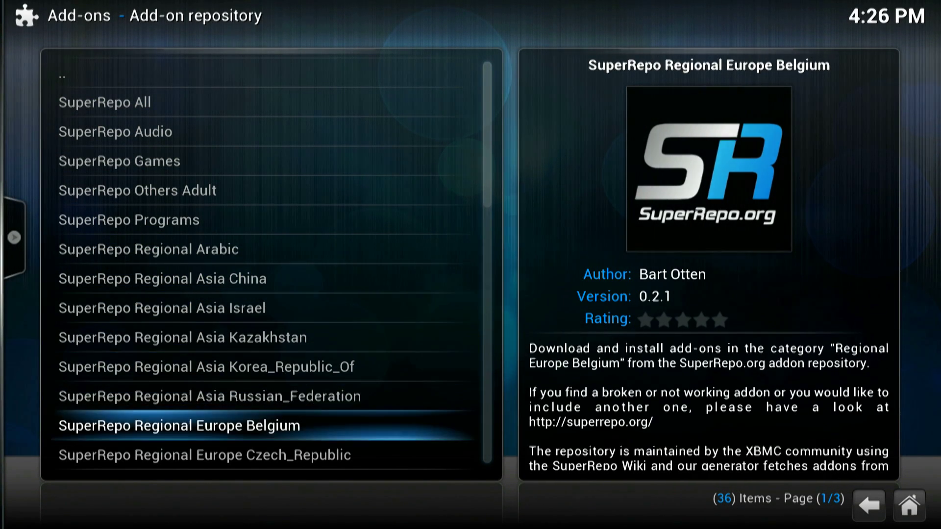
pyautogui.press('Down')
pyautogui.press('Down')
pyautogui.press('Down')
pyautogui.press('Down')
pyautogui.press('Down')
pyautogui.press('Down')
pyautogui.press('Down')
pyautogui.press('Down')
pyautogui.press('Down')
pyautogui.press('Down')
pyautogui.press('Down')
pyautogui.press('Down')
pyautogui.press('Down')
pyautogui.press('Down')
pyautogui.press('Down')
pyautogui.press('Down')
pyautogui.press('Down')
pyautogui.press('Down')
pyautogui.press('Down')
pyautogui.press('Down')
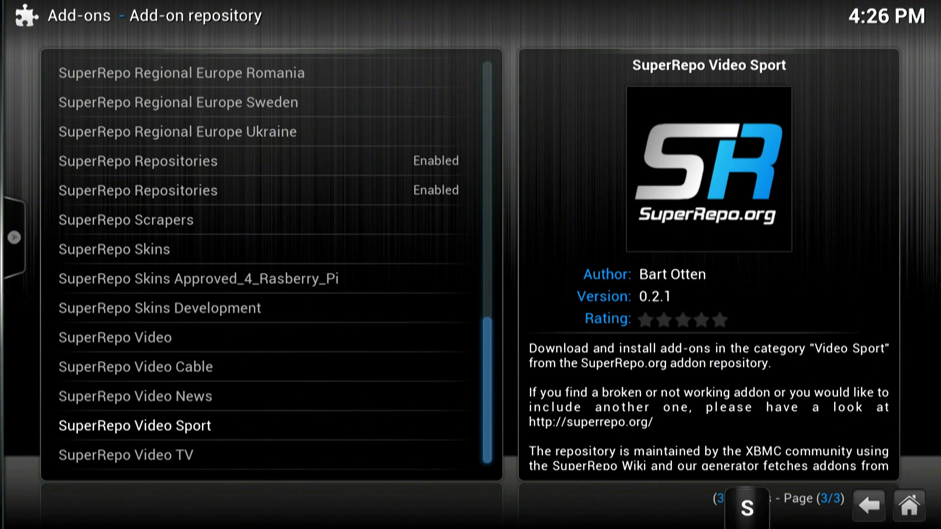
pyautogui.press('Left')
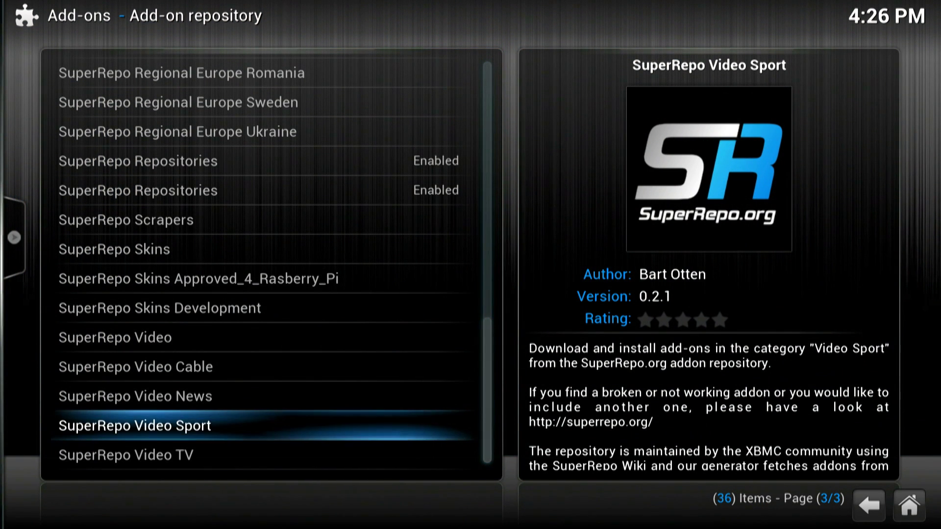
# Install the SuperRepo Skins repository
pyautogui.press('Up')
pyautogui.press('Up')
pyautogui.press('Up')
pyautogui.press('Up')
pyautogui.press('Up')
pyautogui.press('Up')
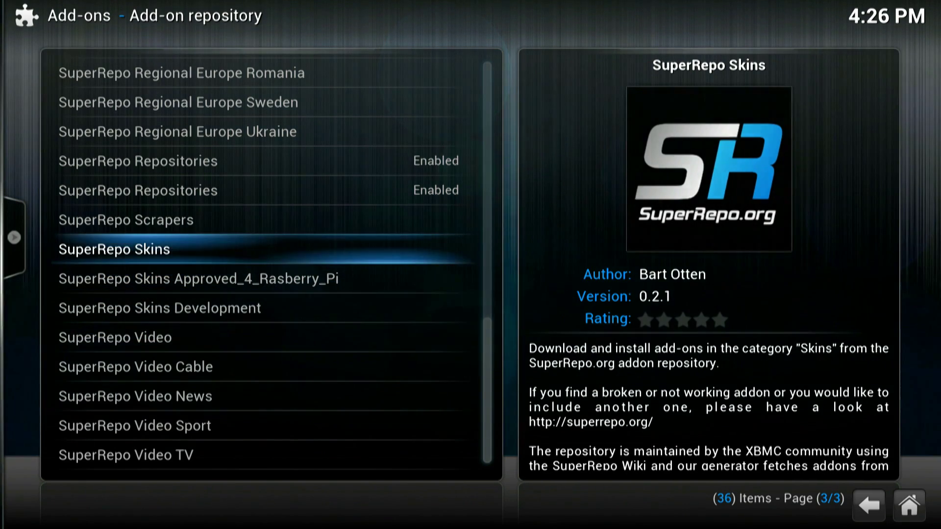
pyautogui.press('Return')
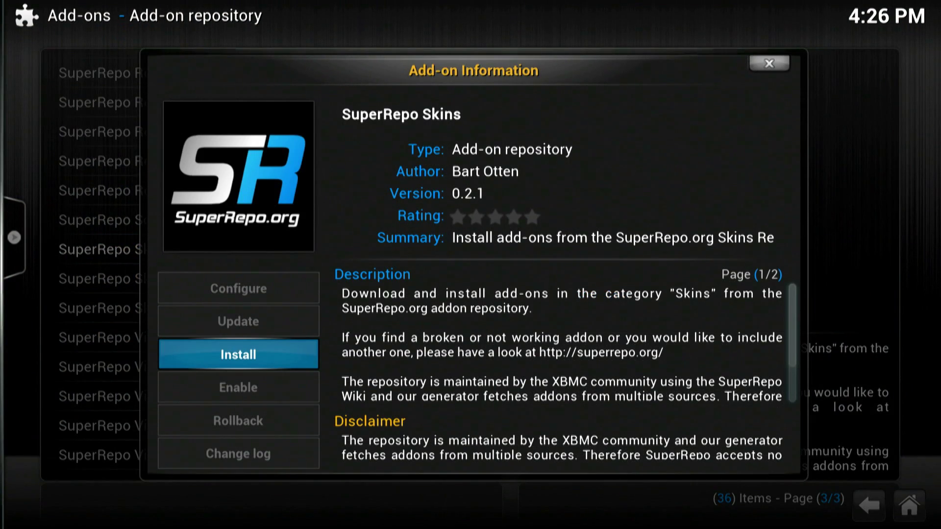
pyautogui.press('Return')
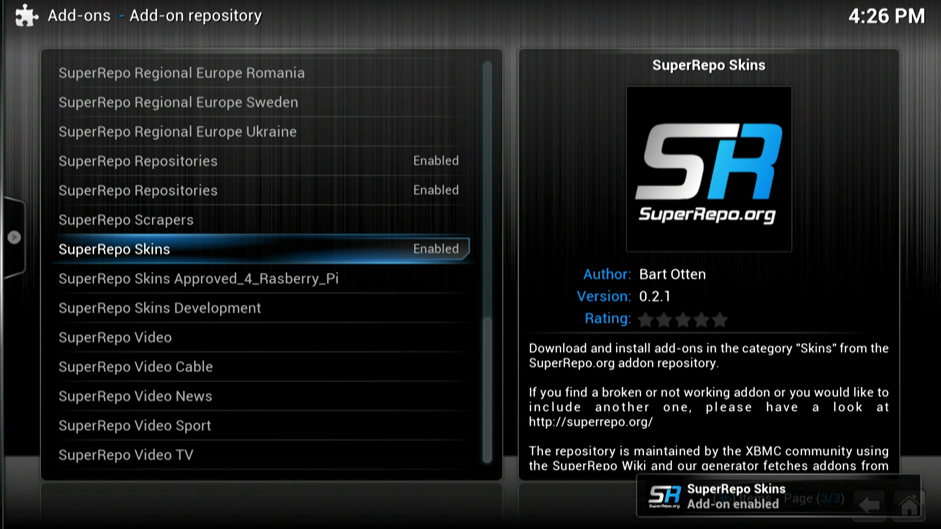
# Go back to the sources for getting add-ons and open SuperRepo Skins
pyautogui.press('BackSpace')
pyautogui.press('BackSpace')
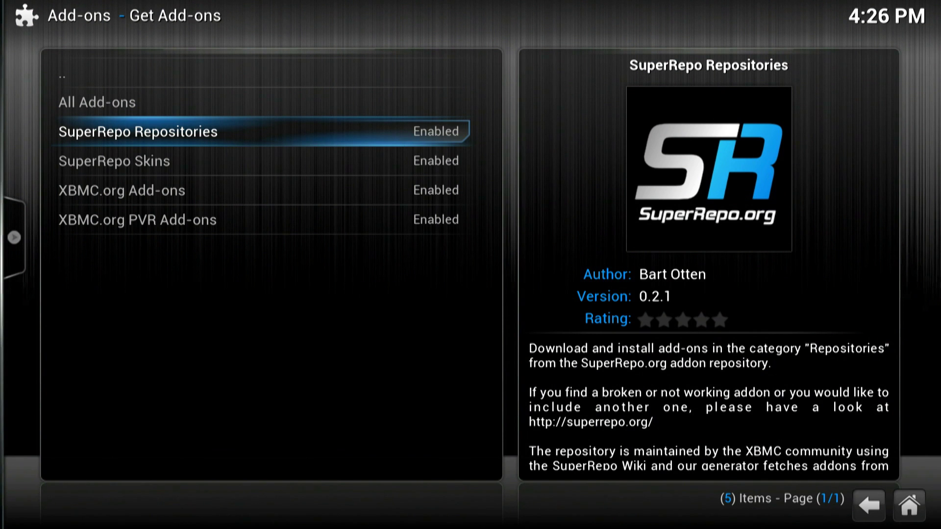
pyautogui.press('BackSpace')
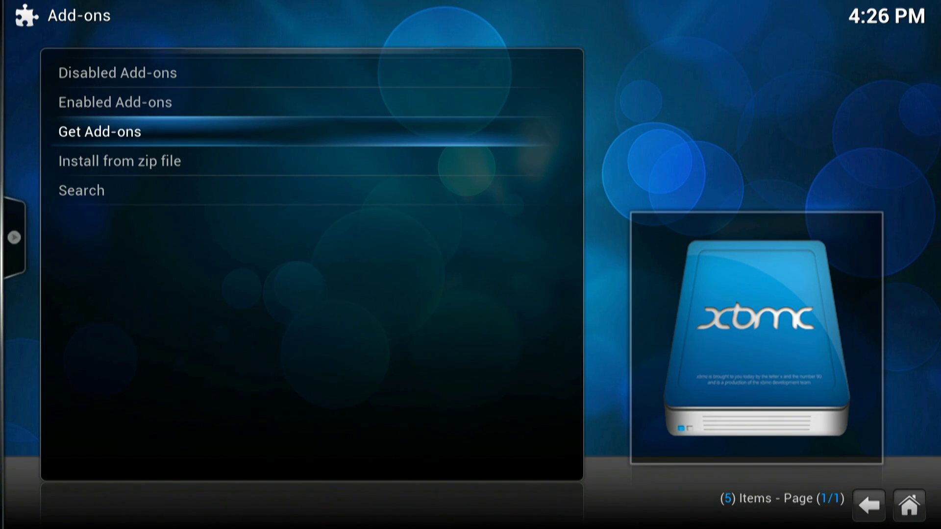
pyautogui.press('Return')
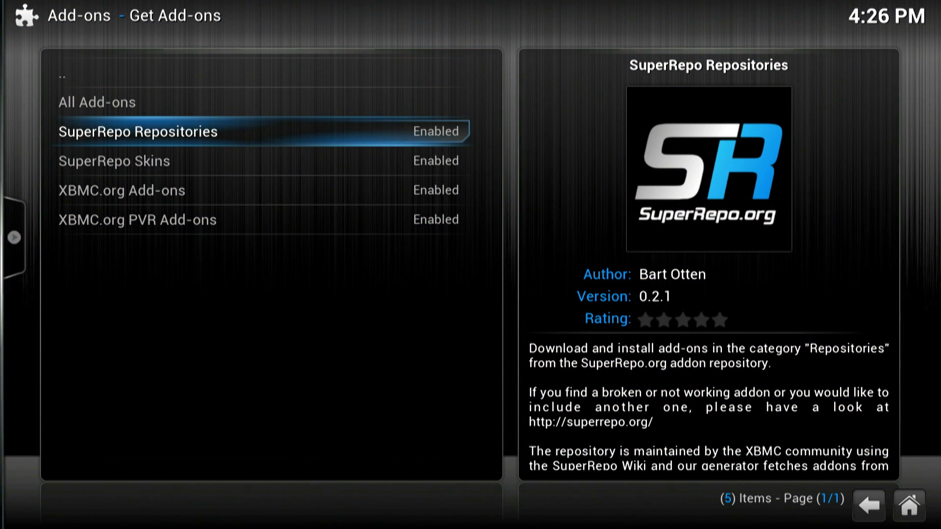
pyautogui.press('Down')
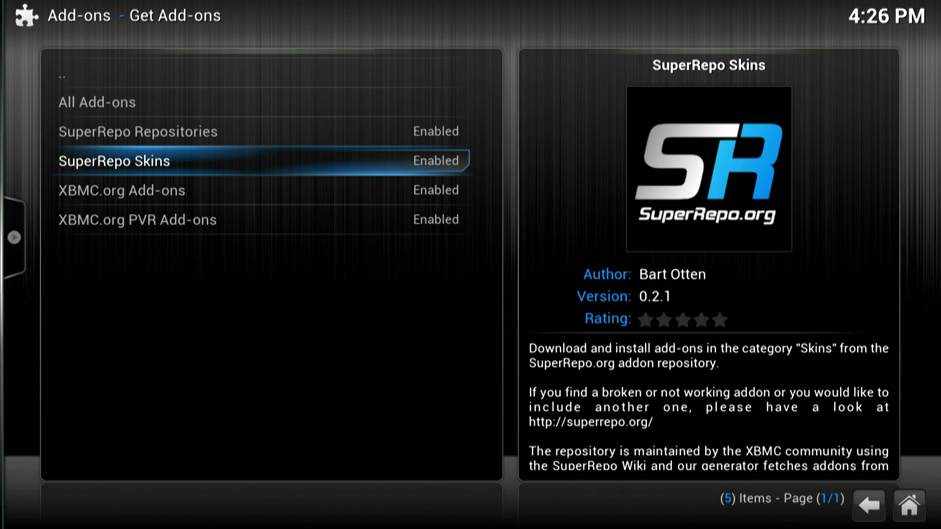
pyautogui.press('Return')
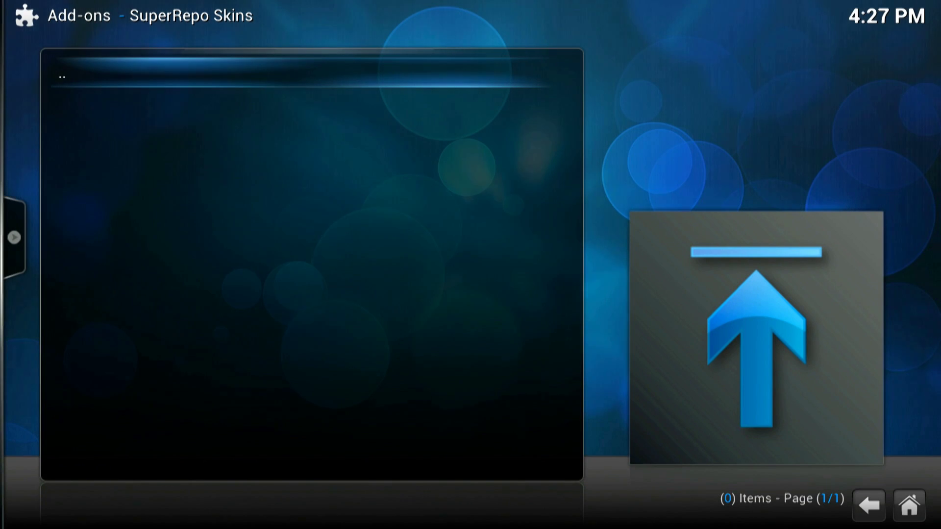
# Leave the SuperRepo Skins contents and force a refresh of that repository
pyautogui.press('BackSpace')
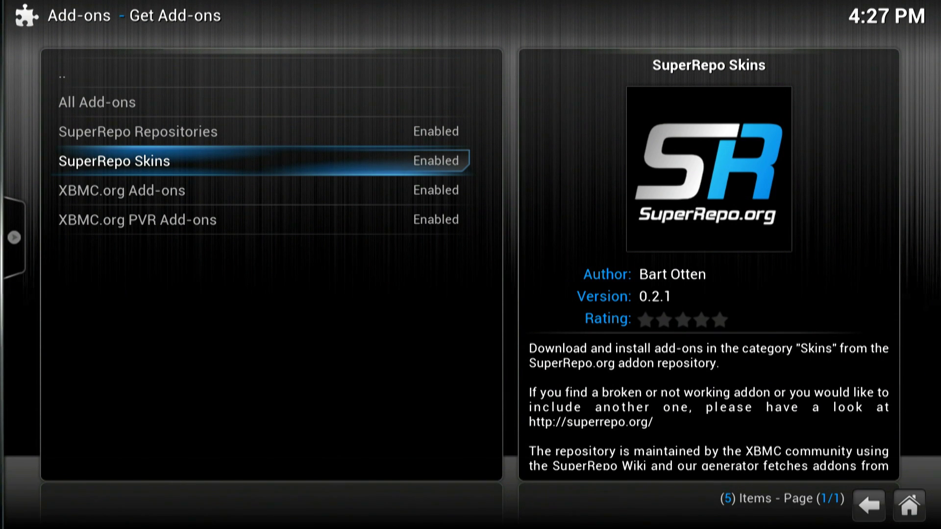
pyautogui.rightClick(273, 160)
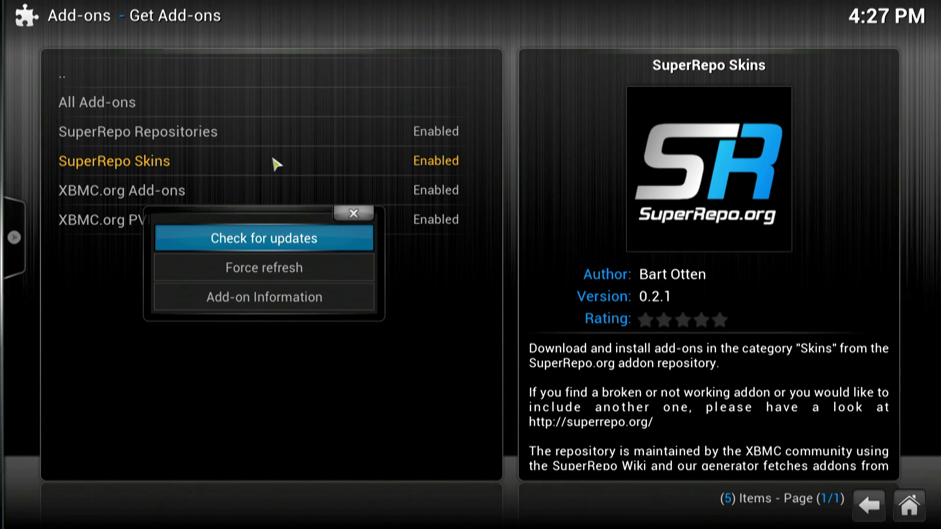
pyautogui.press('Down')
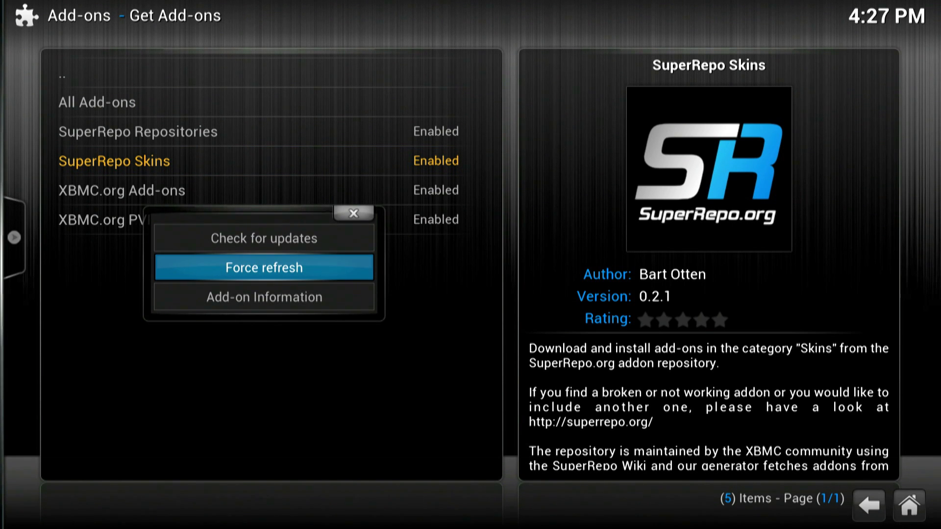
pyautogui.press('Return')
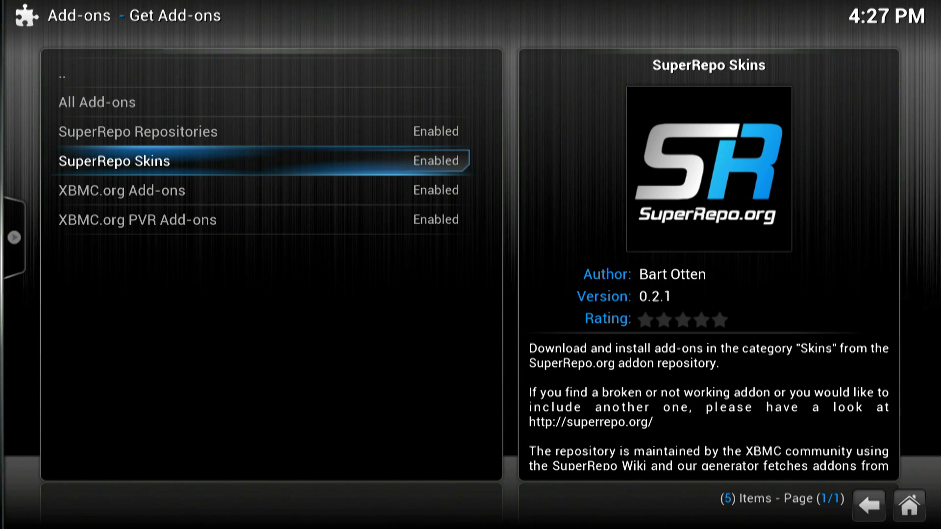
# Open the Skin category of the SuperRepo Skins repository and browse through the skins it offers
pyautogui.press('Return')
pyautogui.press('Down')
pyautogui.press('Down')
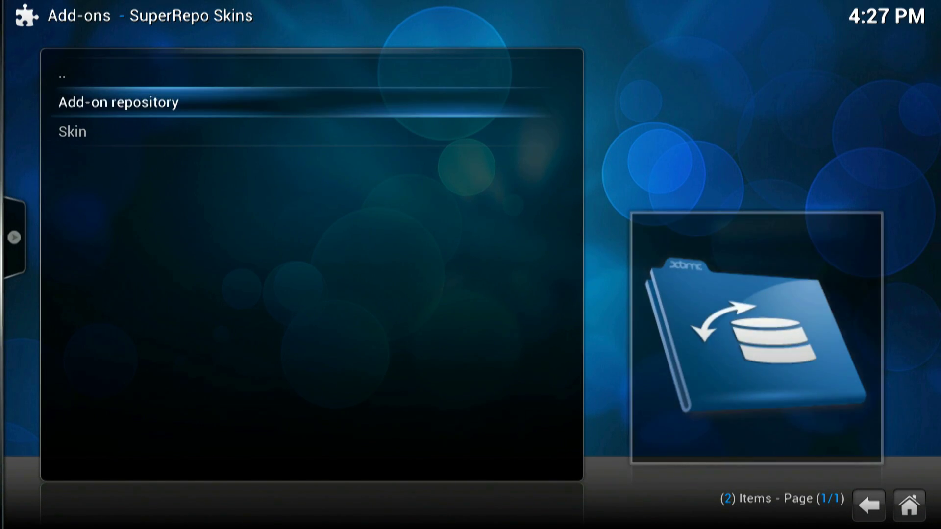
pyautogui.press('Return')
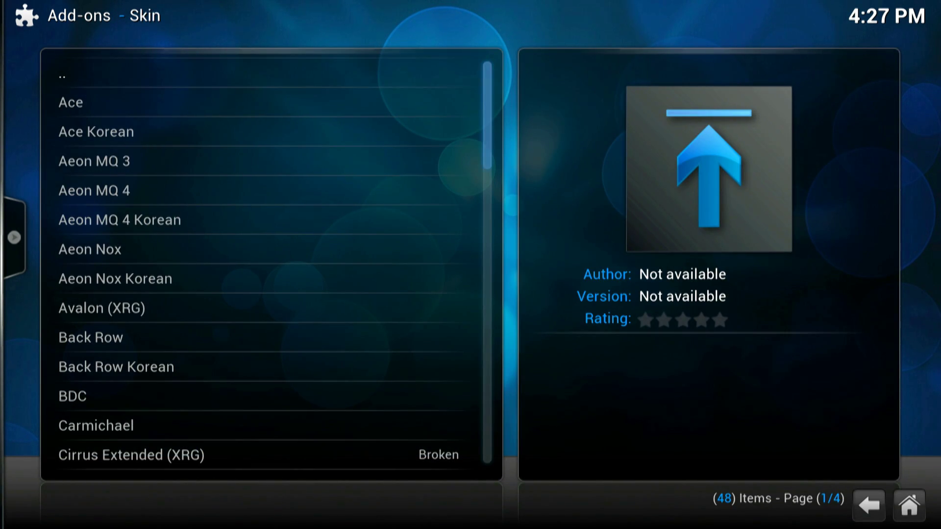
pyautogui.press('pagedown')
pyautogui.press('pagedown')
pyautogui.press('r')
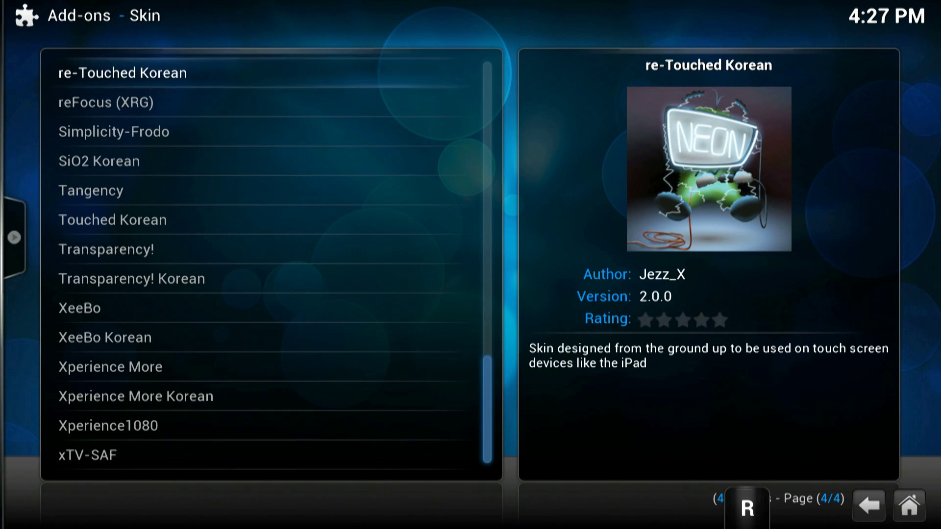
pyautogui.press('d')
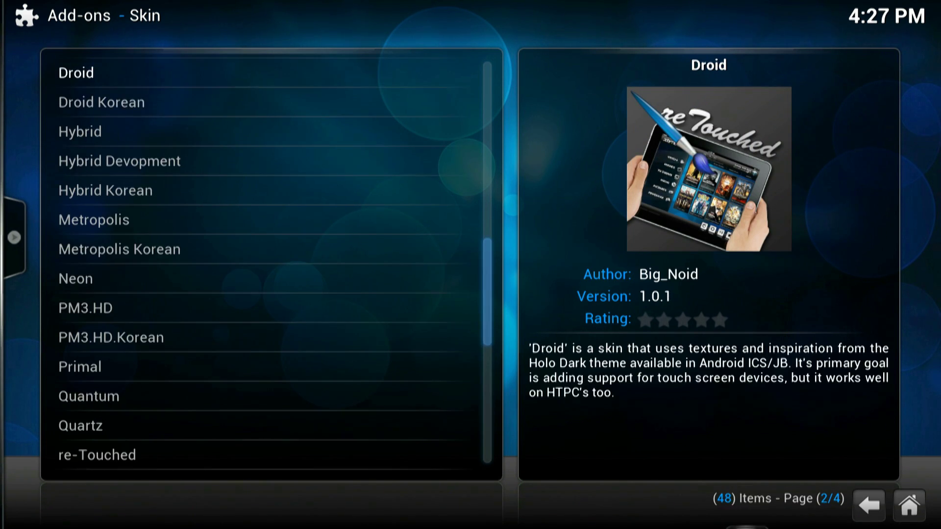
pyautogui.press('a')
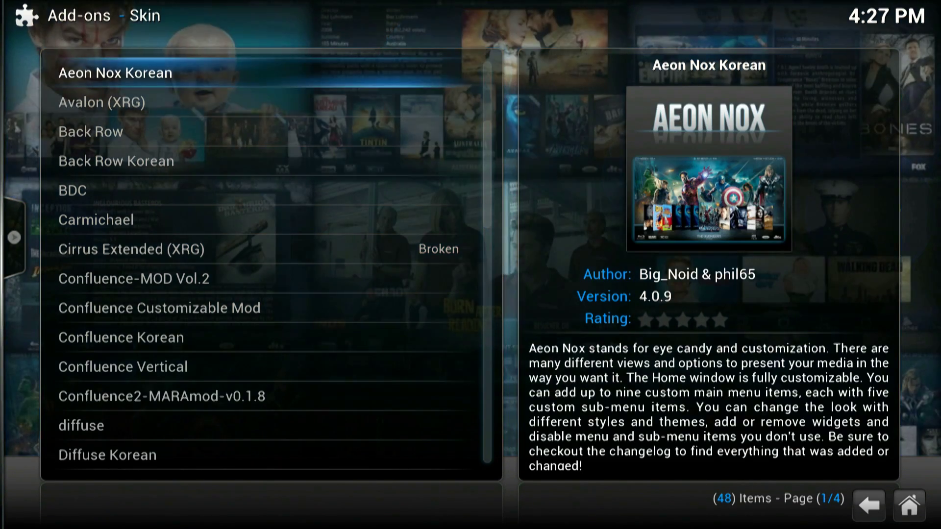
# Install the Confluence-MOD Vol.2 skin and agree to switch to it
pyautogui.press('Down')
pyautogui.press('Down')
pyautogui.press('Down')
pyautogui.press('Down')
pyautogui.press('Down')
pyautogui.press('Down')
pyautogui.press('Down')
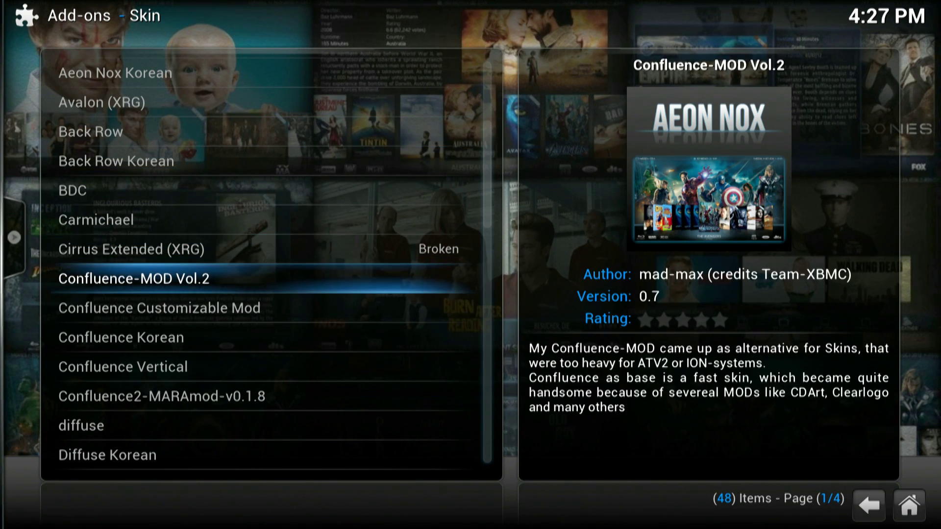
pyautogui.press('Return')
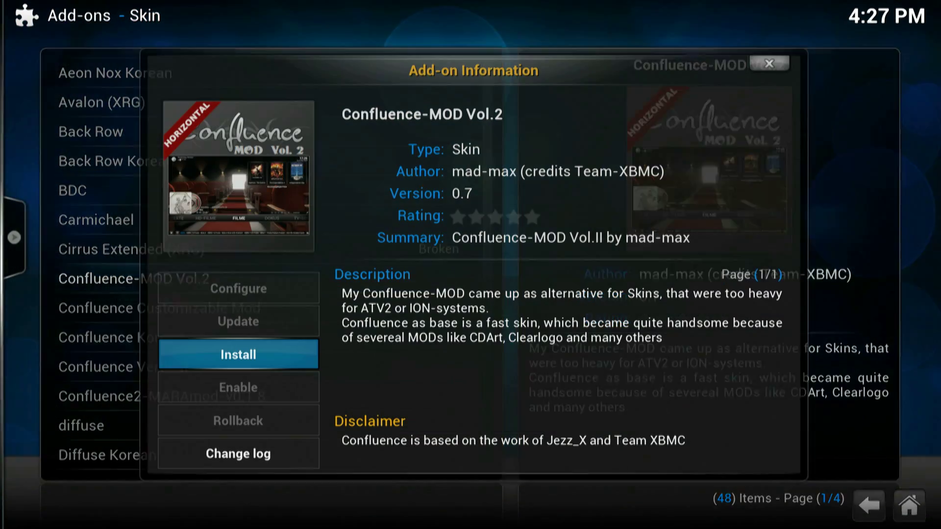
pyautogui.press('Return')
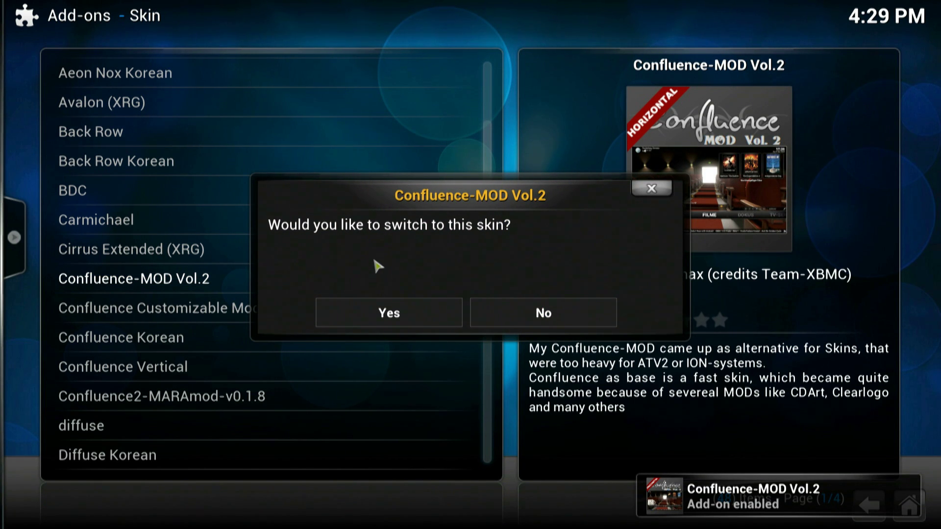
pyautogui.click(385, 314)
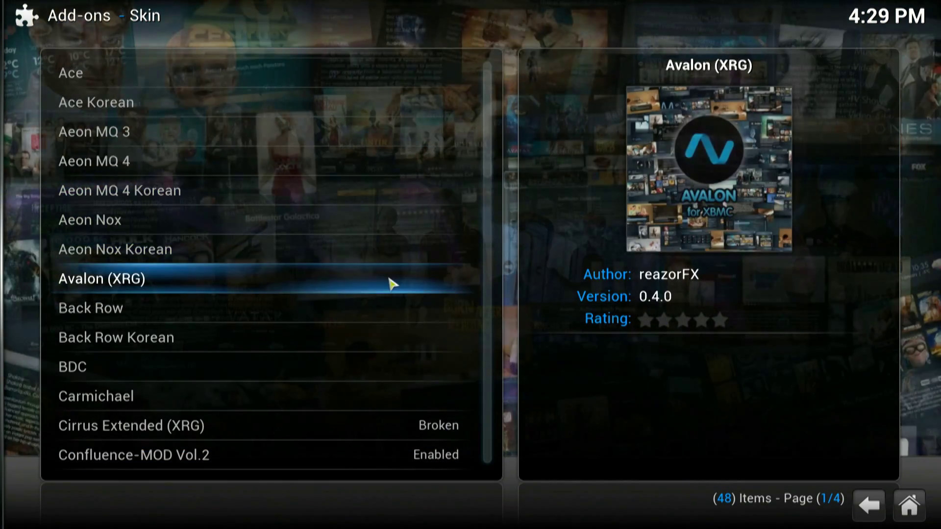
# Leave the add-ons and settings and return to the home screen
pyautogui.press('BackSpace')
pyautogui.press('BackSpace')
pyautogui.press('BackSpace')
pyautogui.press('BackSpace')
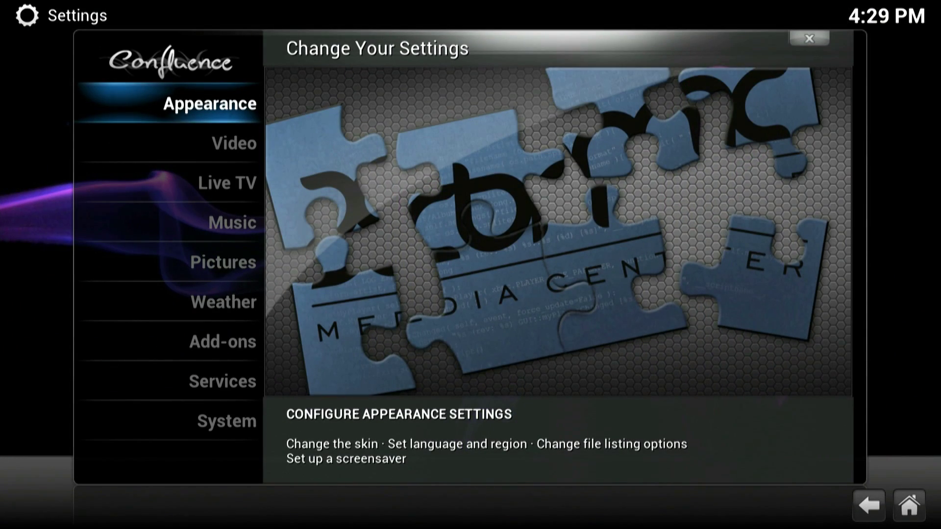
pyautogui.press('BackSpace')
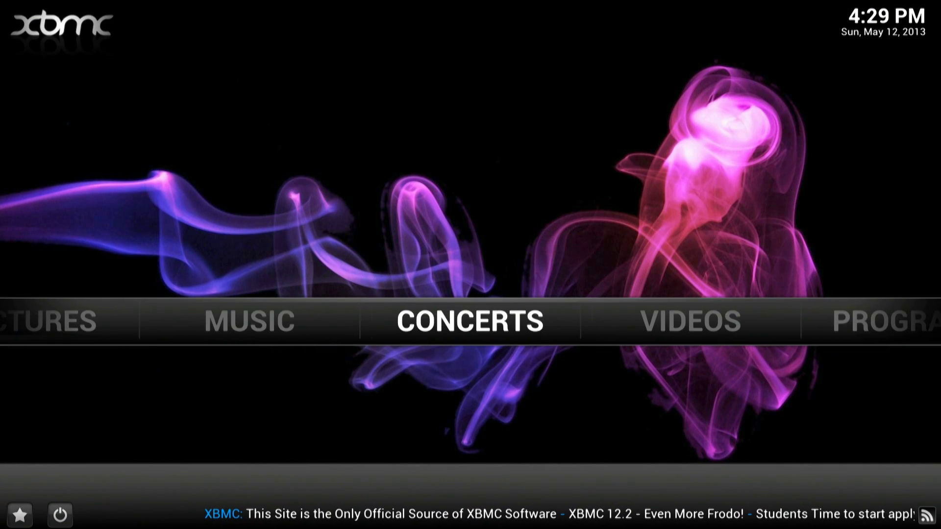